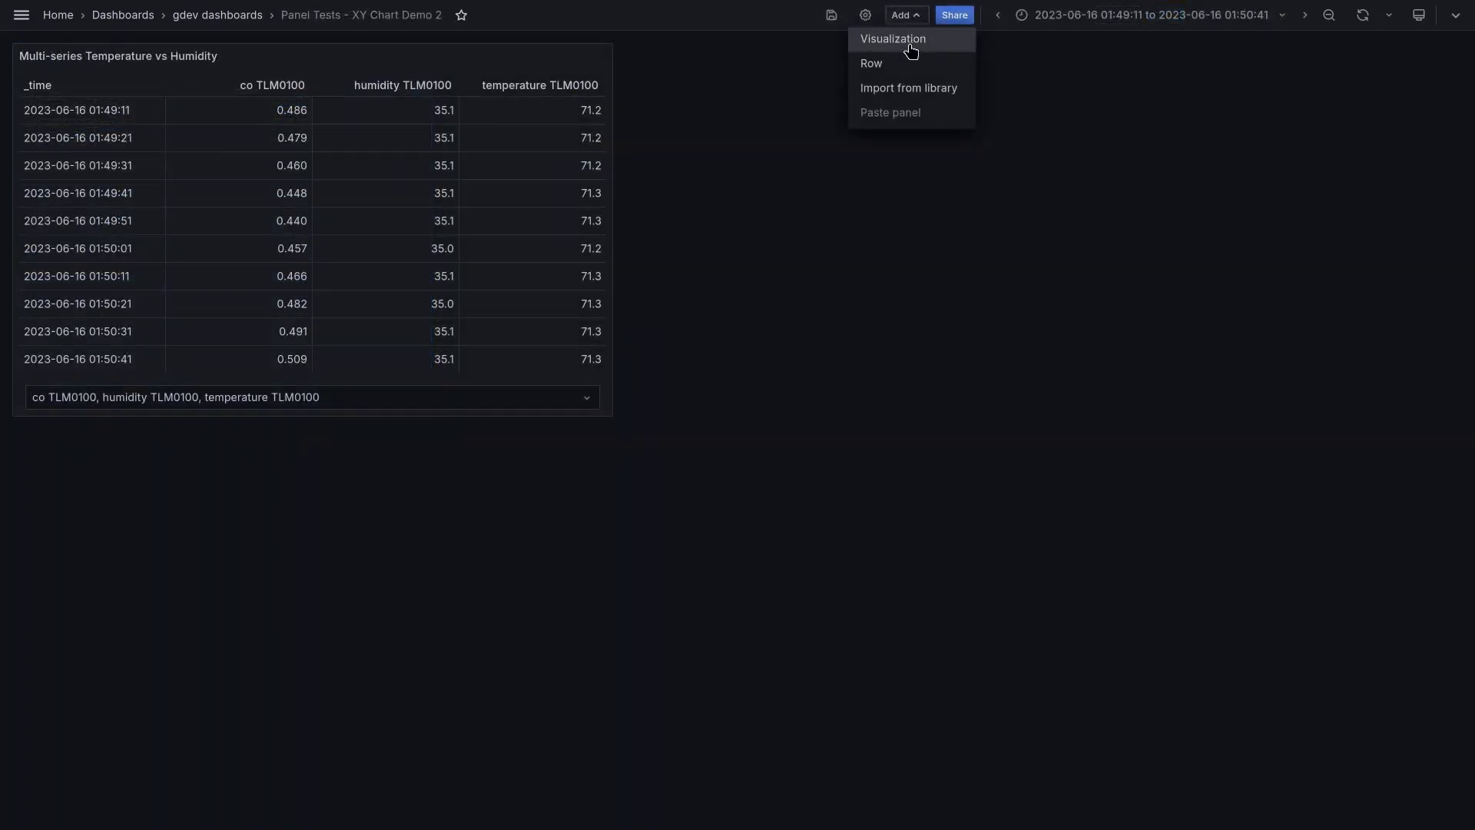
# Step: Create a new XY Chart panel sourcing data from the Multi-series Temperature vs Humidity panel
pyautogui.click(907, 43)
pyautogui.click(1151, 55)
pyautogui.write('xy')
pyautogui.click(1184, 154)
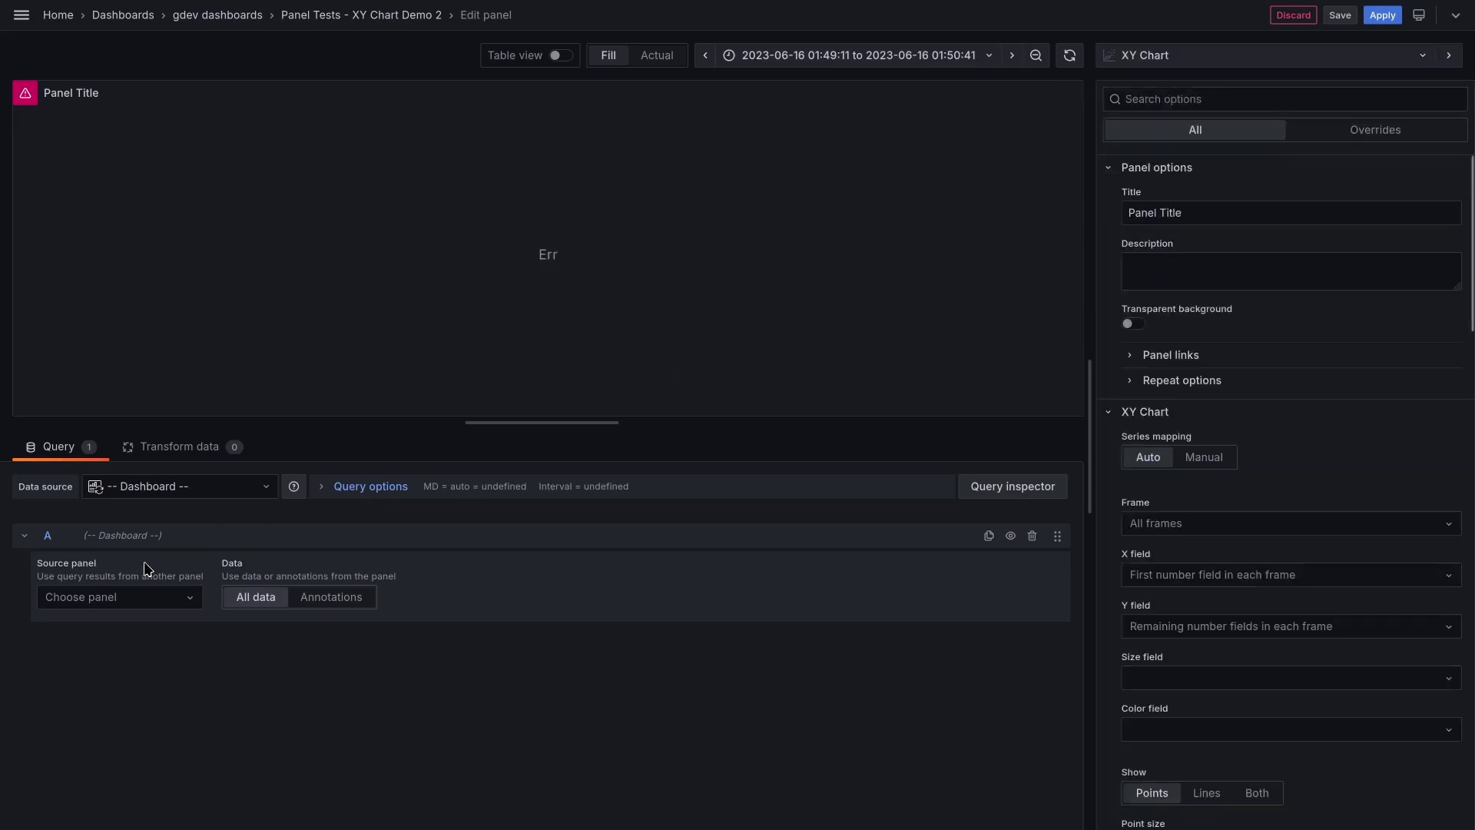
pyautogui.click(119, 597)
pyautogui.click(129, 631)
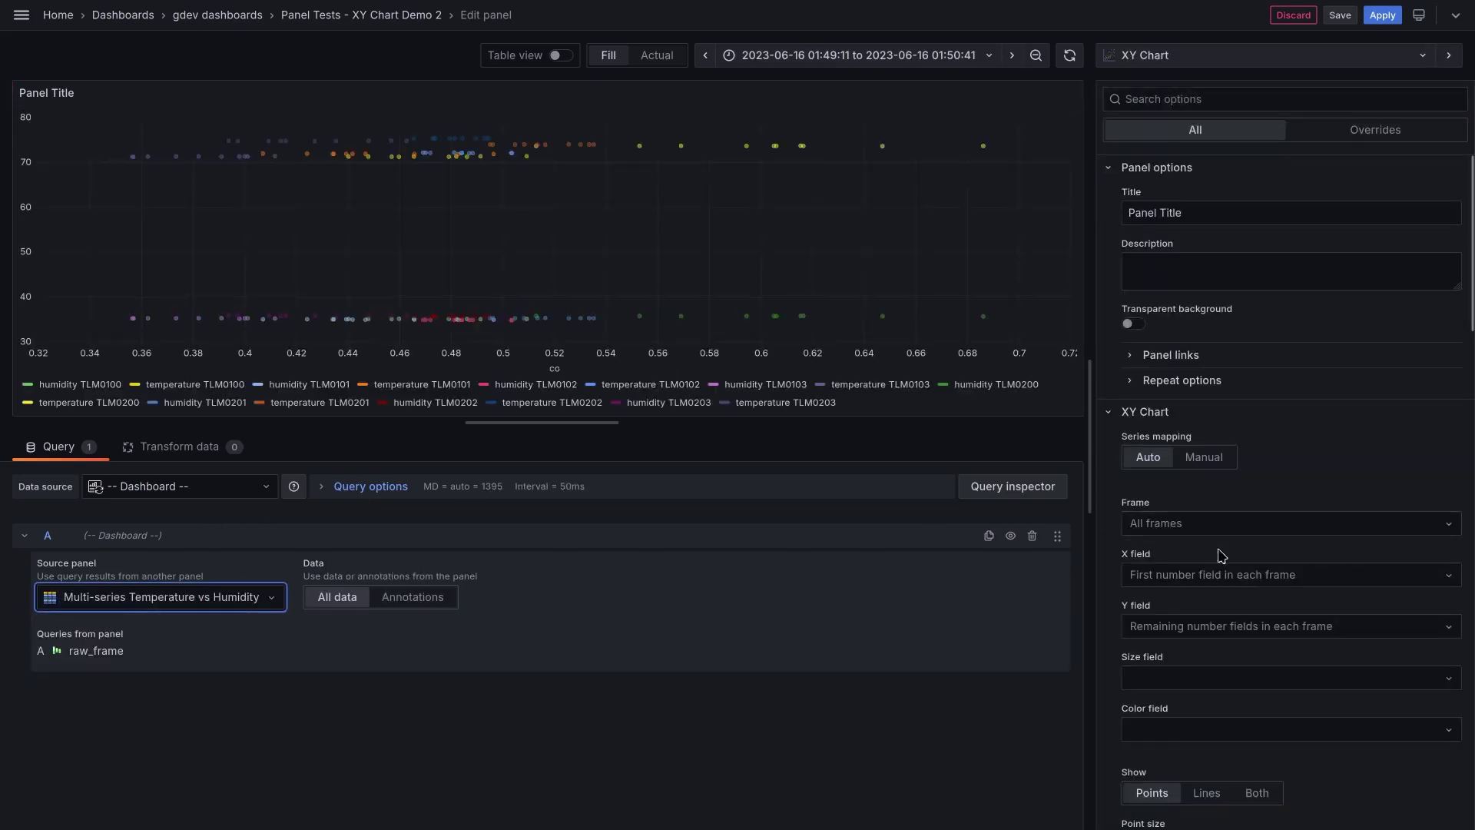
# Step: Set the X field to temperature and the Y field to humidity, then apply
pyautogui.click(1222, 575)
pyautogui.write('te')
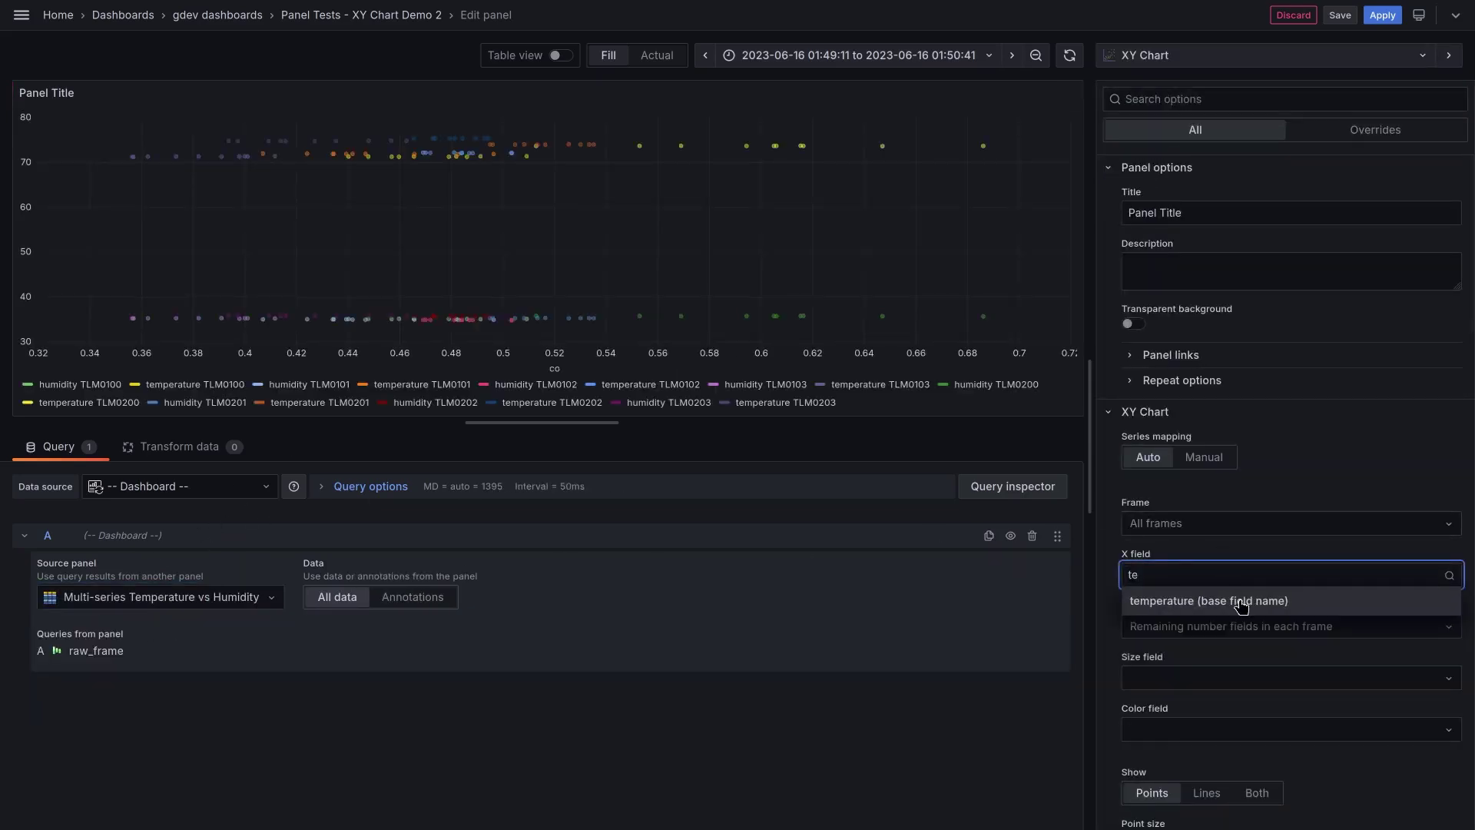
pyautogui.click(1241, 601)
pyautogui.click(1187, 628)
pyautogui.write('hu')
pyautogui.click(1191, 651)
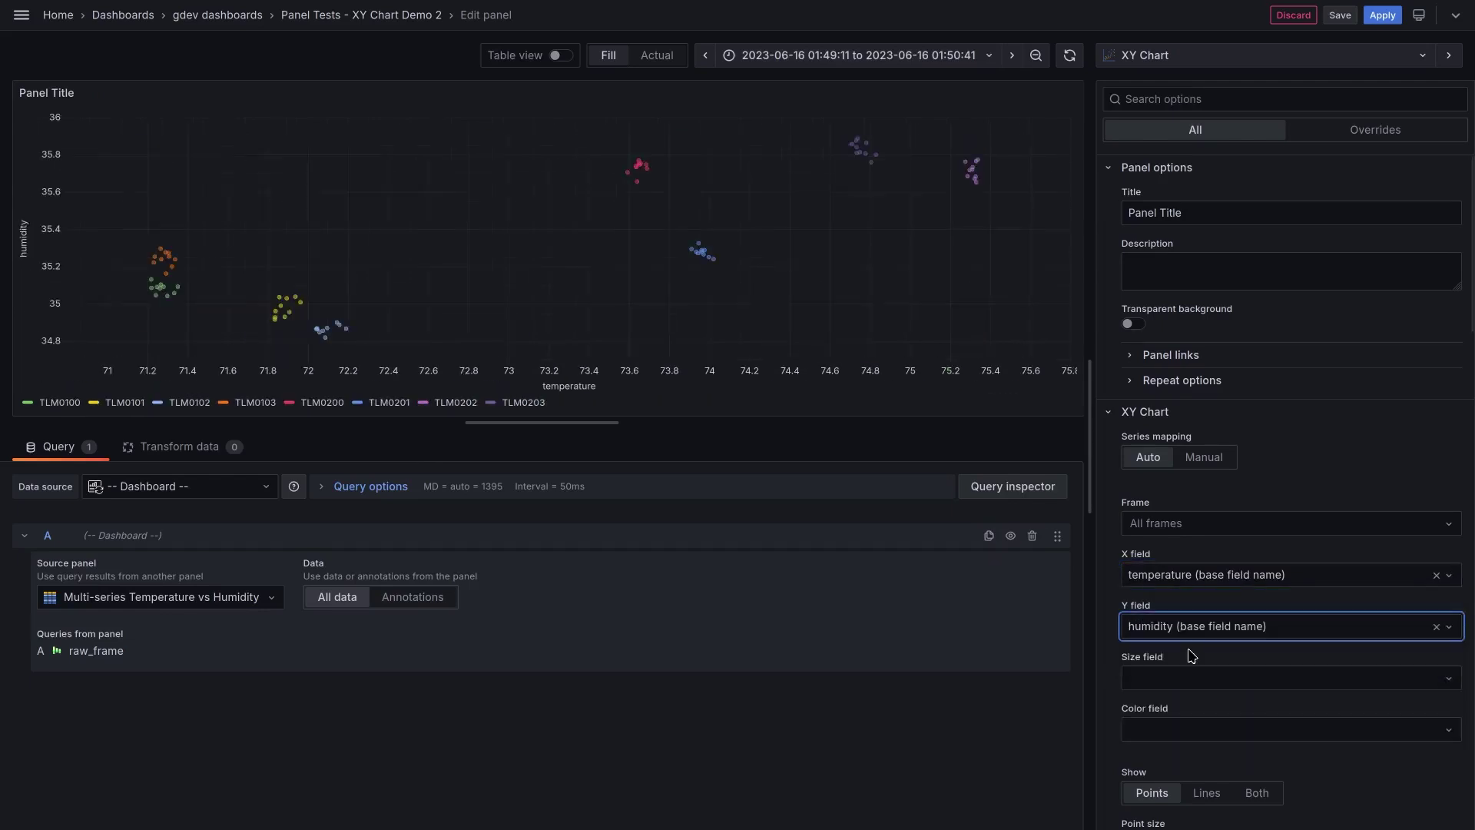
pyautogui.click(1382, 15)
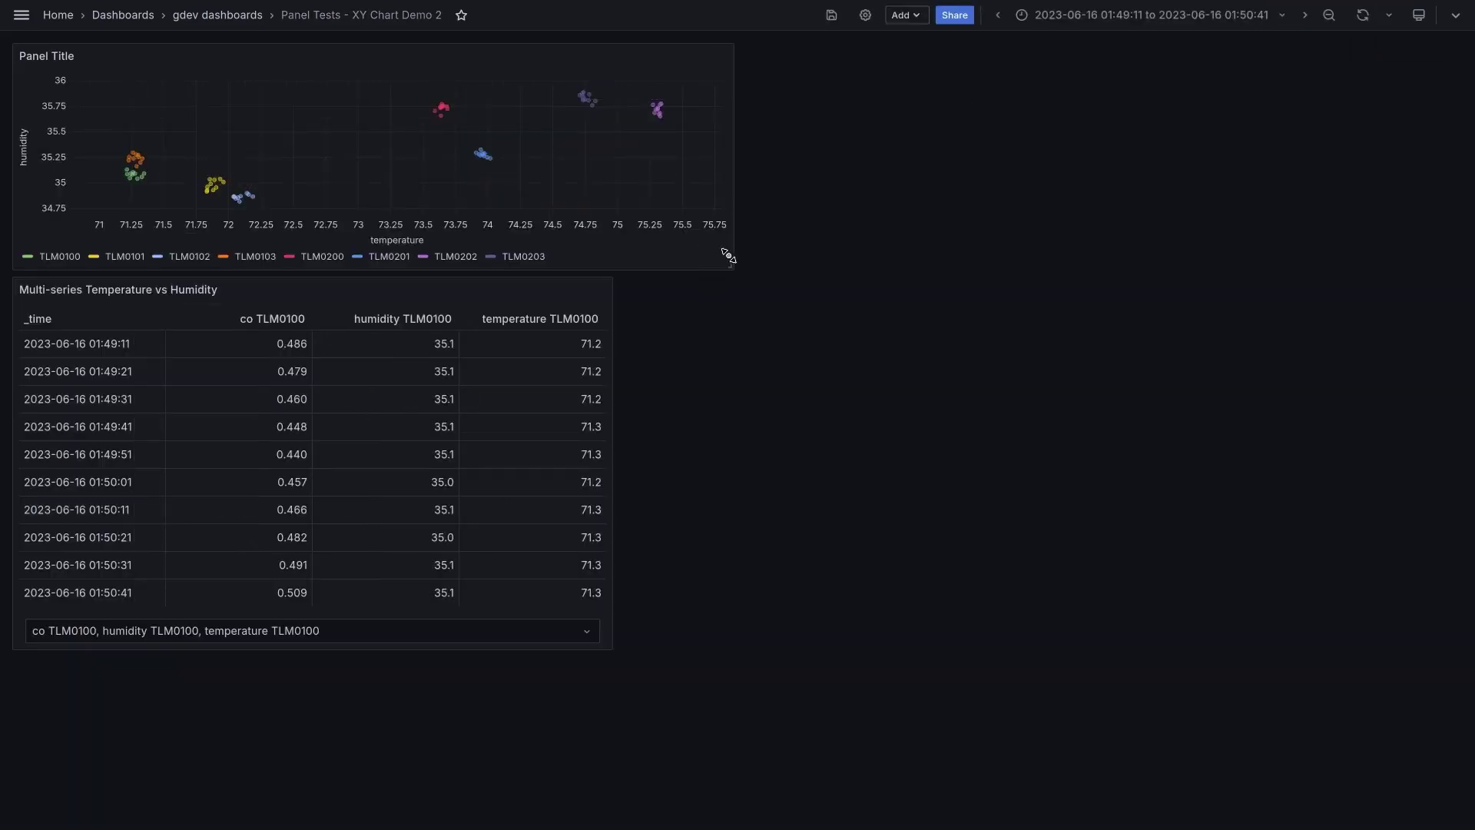
# Step: Widen the 10,000 Samples panel and zoom into the centre, height 59–61, low values and Male 68–72 regions
pyautogui.moveTo(504, 402); pyautogui.dragTo(1372, 700)
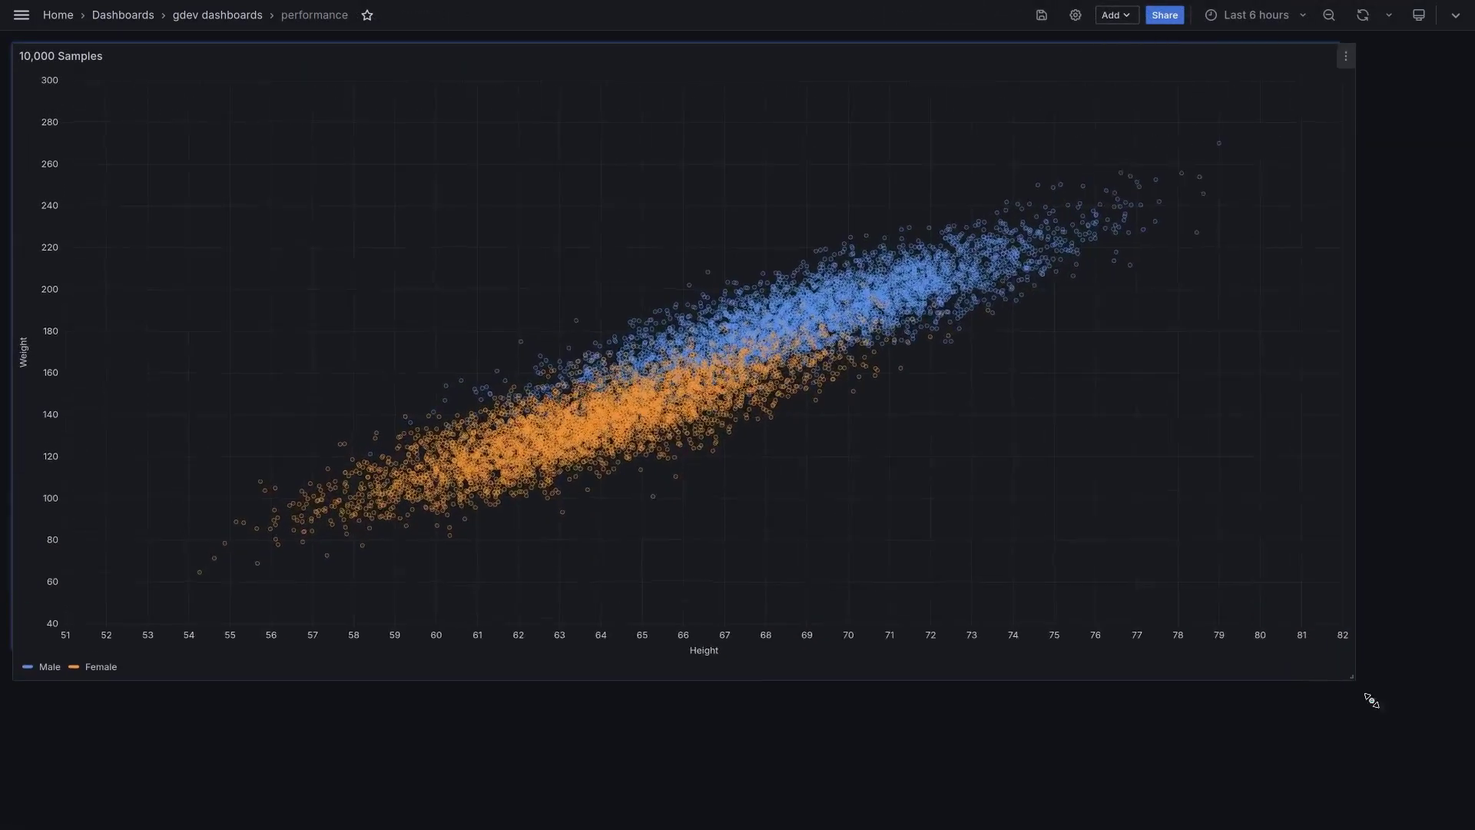
pyautogui.moveTo(1372, 700)
pyautogui.mouseDown()
pyautogui.moveTo(653, 528)
pyautogui.moveTo(273, 544)
pyautogui.moveTo(267, 241)
pyautogui.moveTo(1387, 738)
pyautogui.mouseUp()
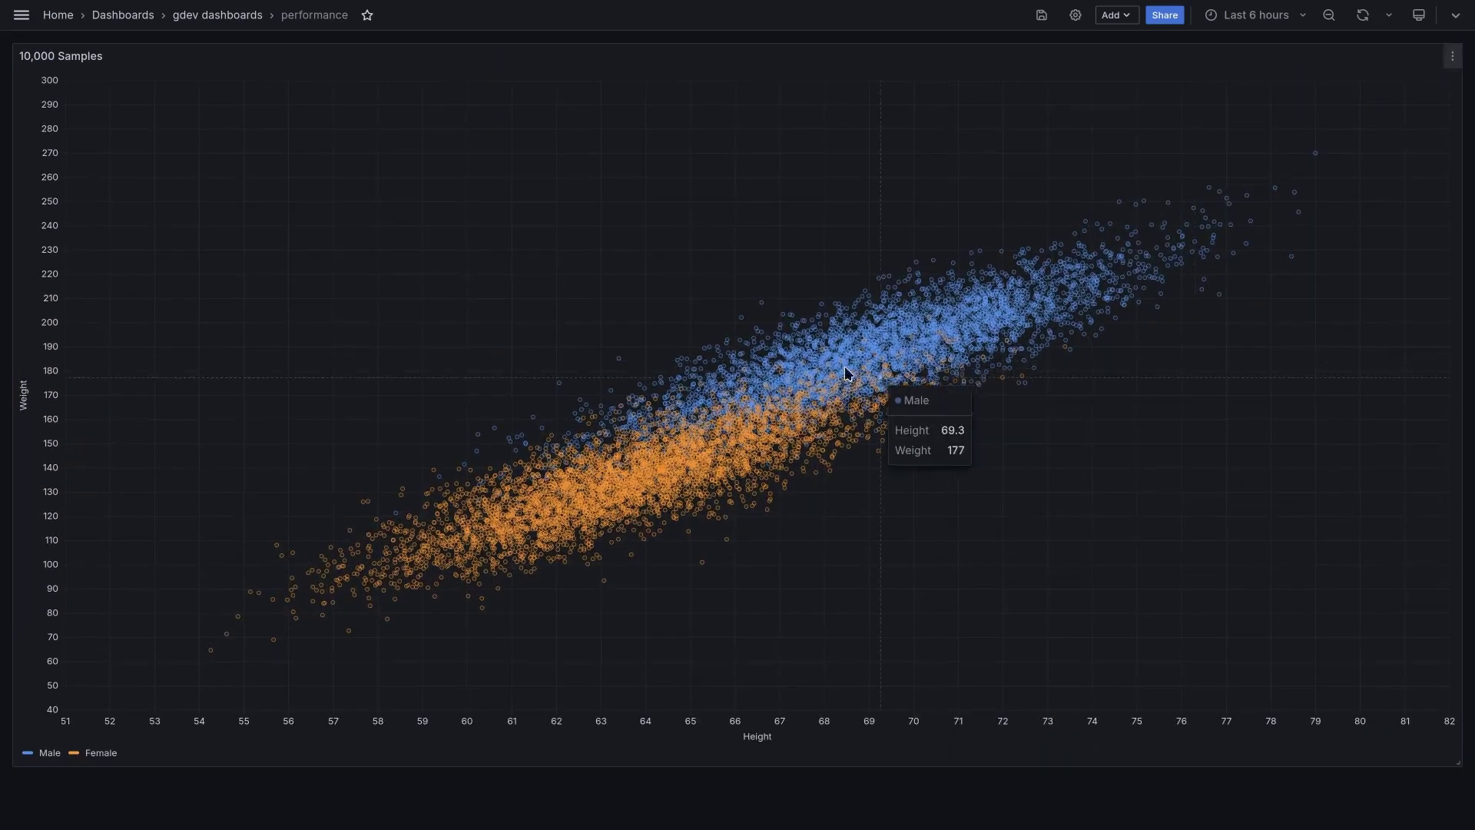
pyautogui.moveTo(704, 377); pyautogui.dragTo(857, 475)
pyautogui.doubleClick(858, 482)
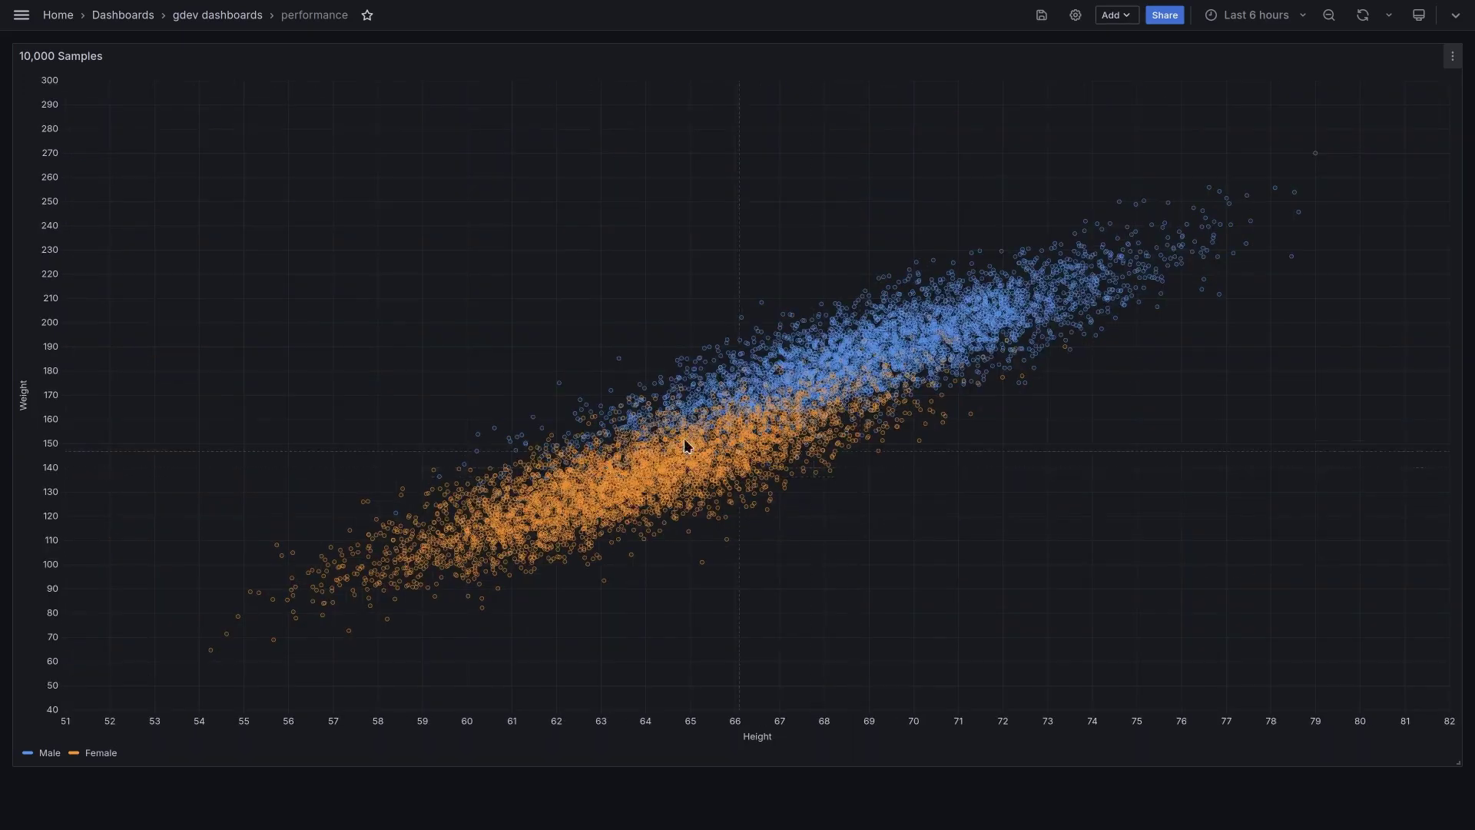
pyautogui.moveTo(450, 409); pyautogui.dragTo(514, 540)
pyautogui.doubleClick(514, 542)
pyautogui.moveTo(339, 516); pyautogui.dragTo(471, 600)
pyautogui.doubleClick(470, 600)
pyautogui.moveTo(806, 231); pyautogui.dragTo(1050, 482)
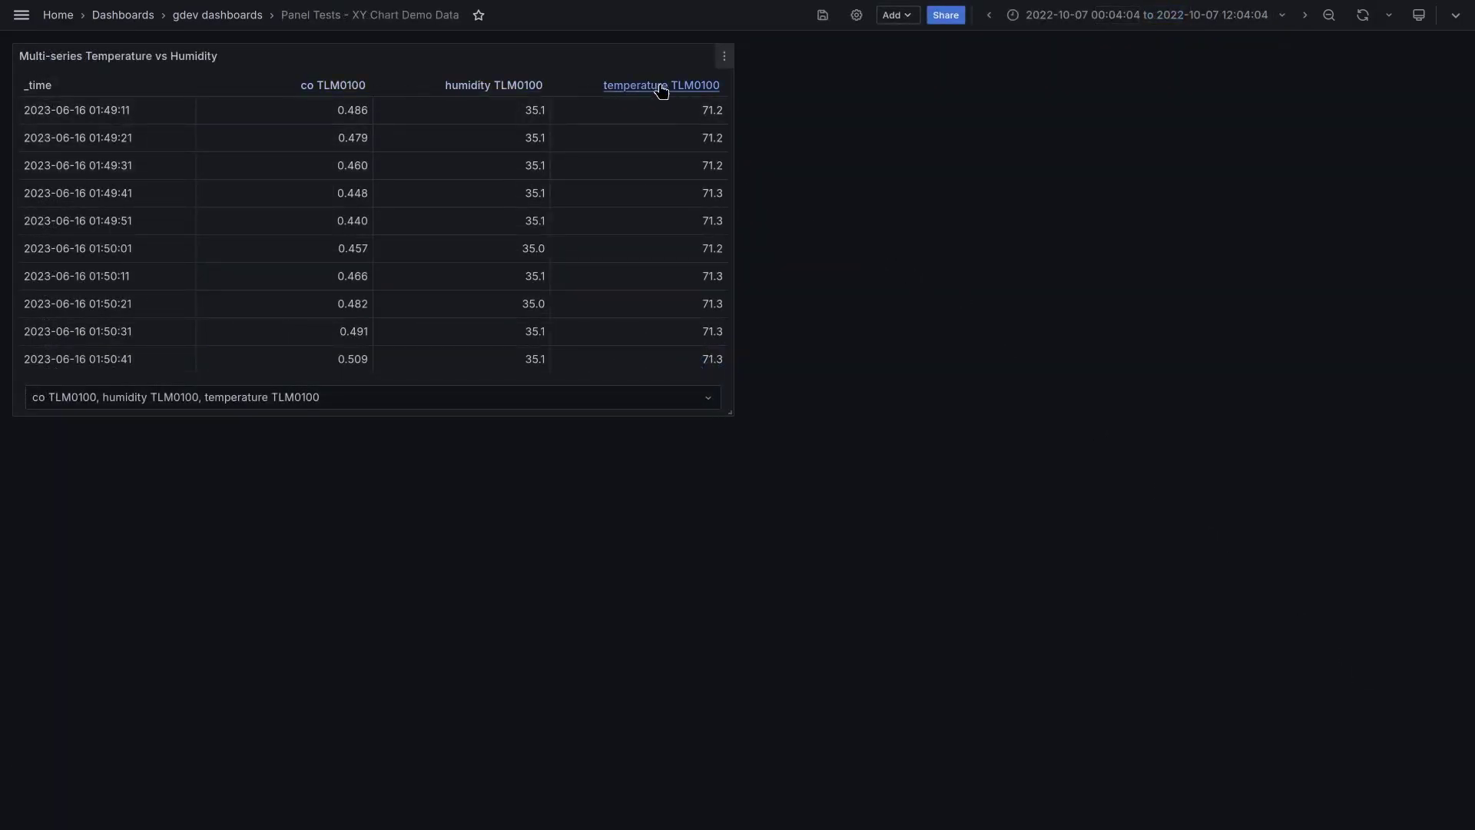
# Step: Step the table's series selector through TLM0101, TLM0102 and TLM0103, ending on TLM0200
pyautogui.click(447, 396)
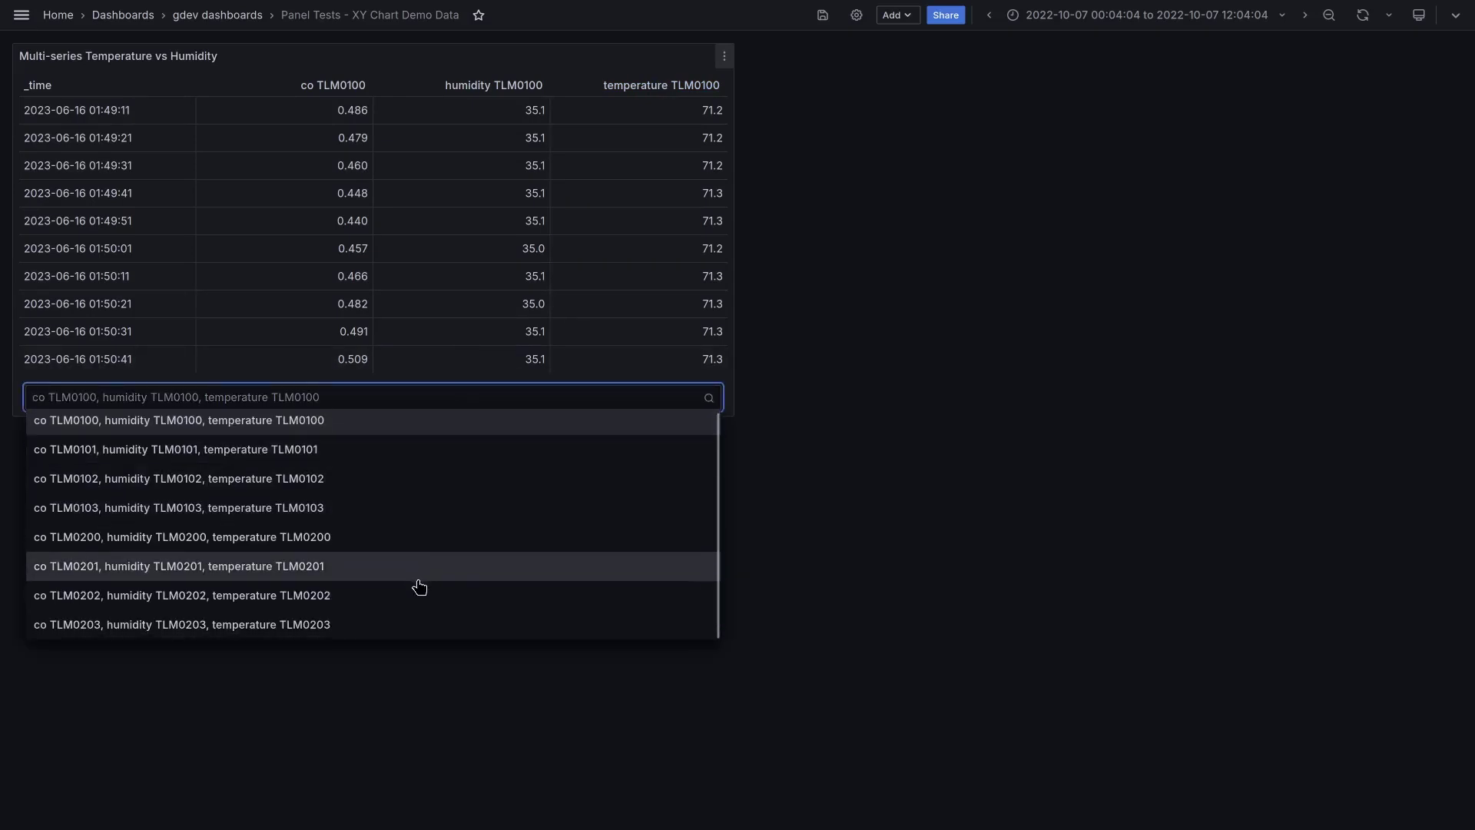
pyautogui.click(405, 452)
pyautogui.click(398, 402)
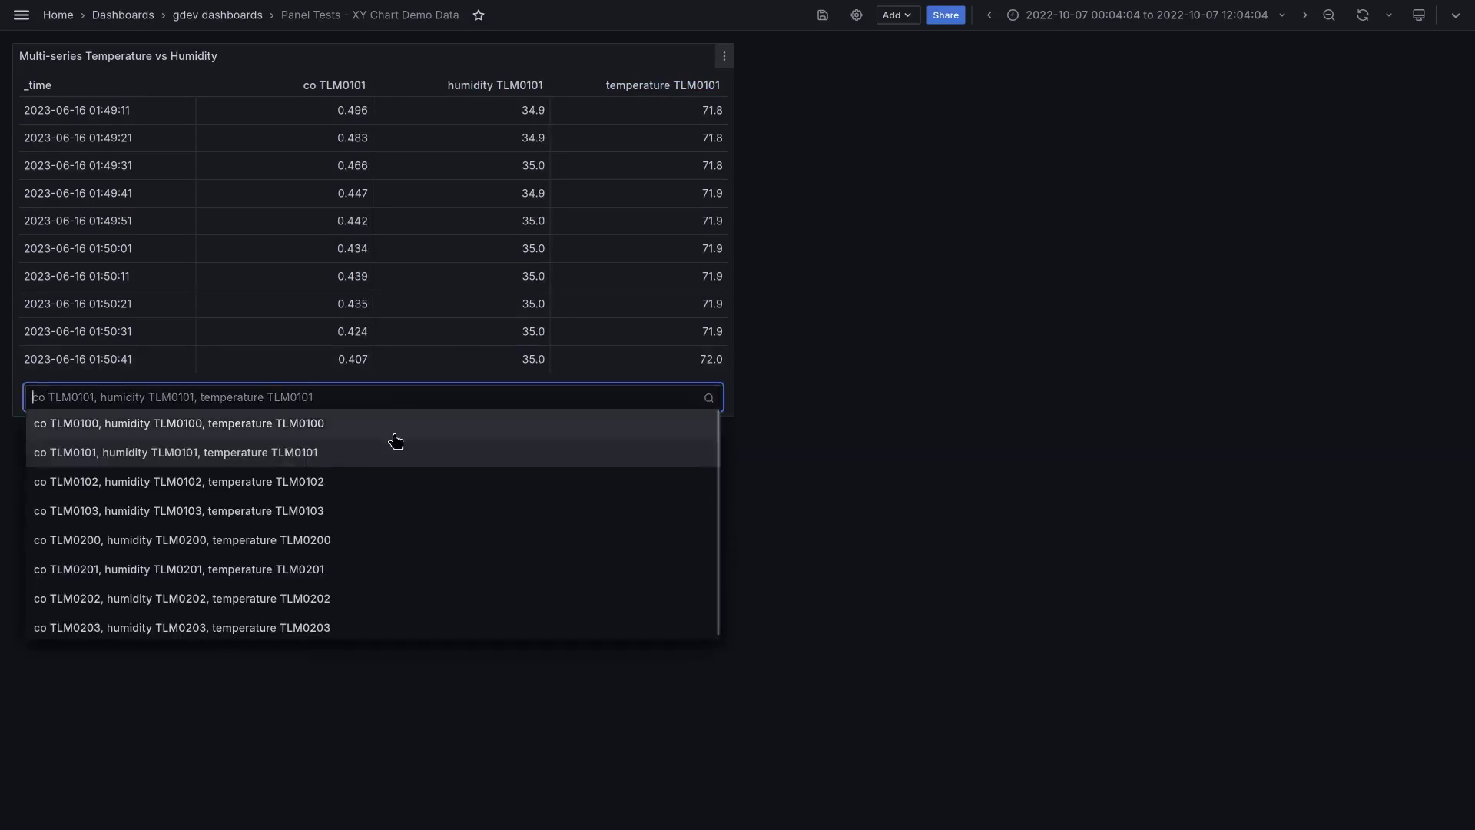
pyautogui.click(381, 486)
pyautogui.click(381, 399)
pyautogui.click(369, 512)
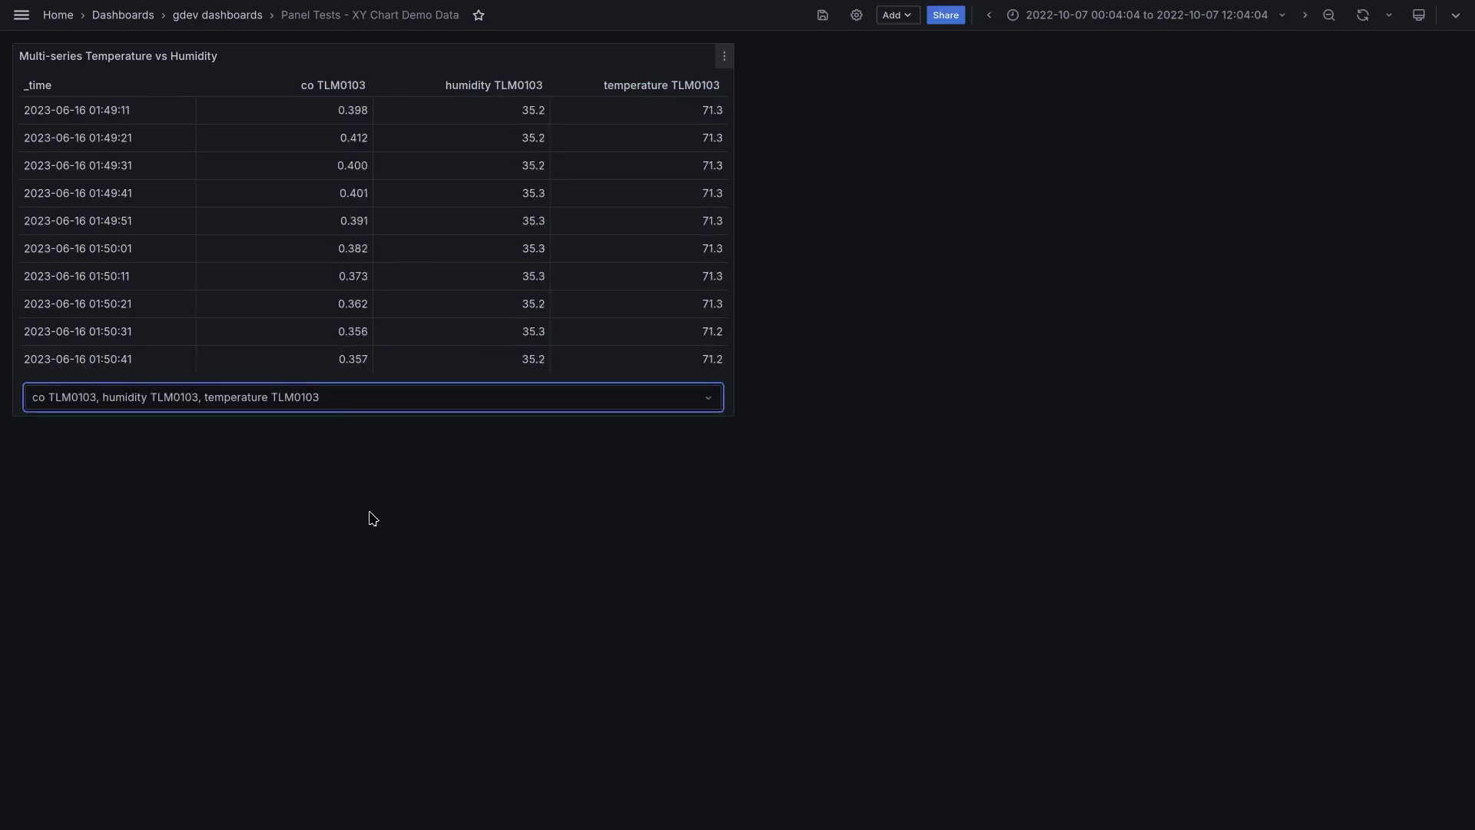
pyautogui.click(358, 415)
pyautogui.click(350, 546)
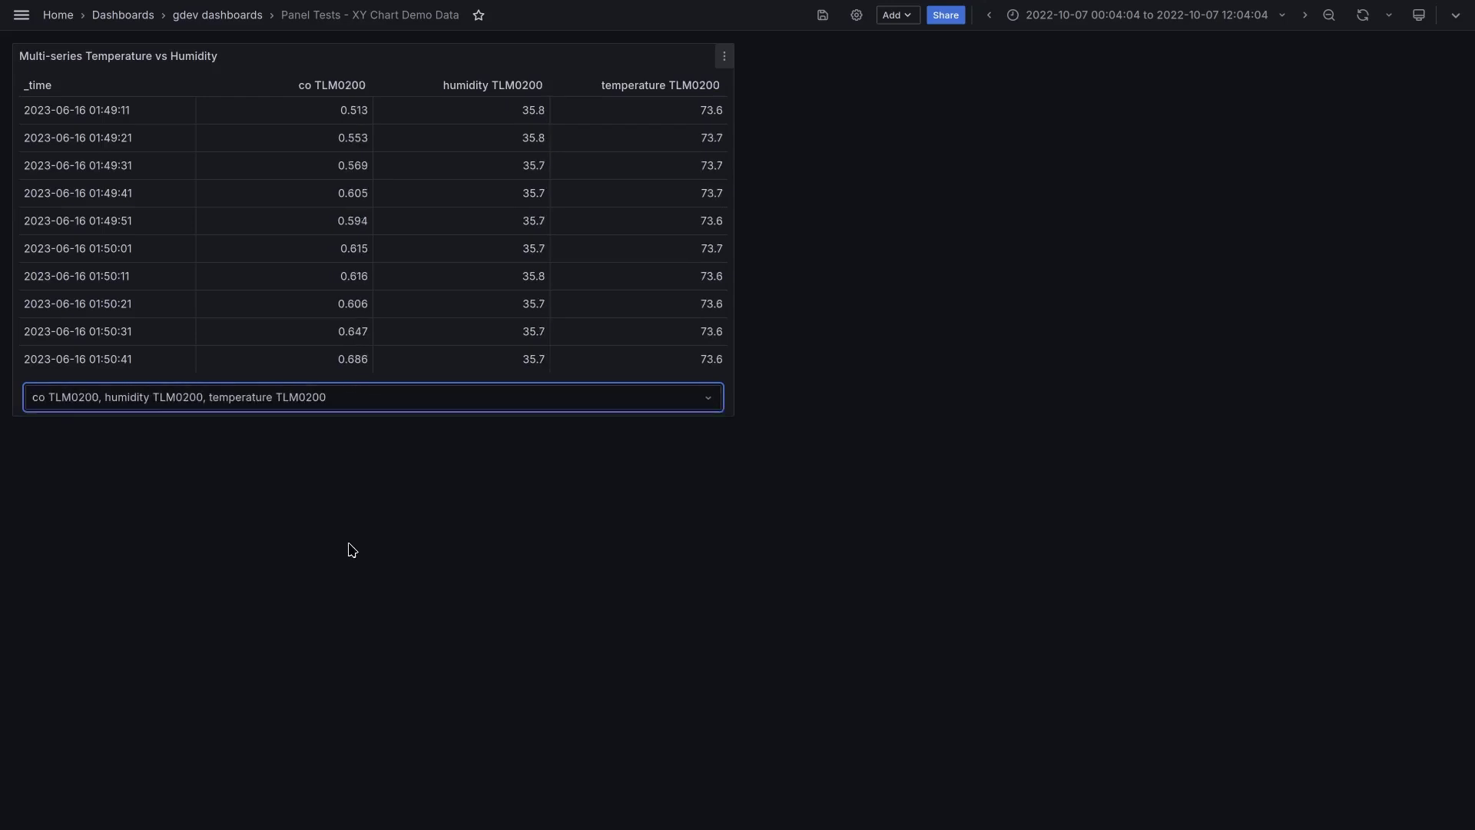
pyautogui.click(916, 160)
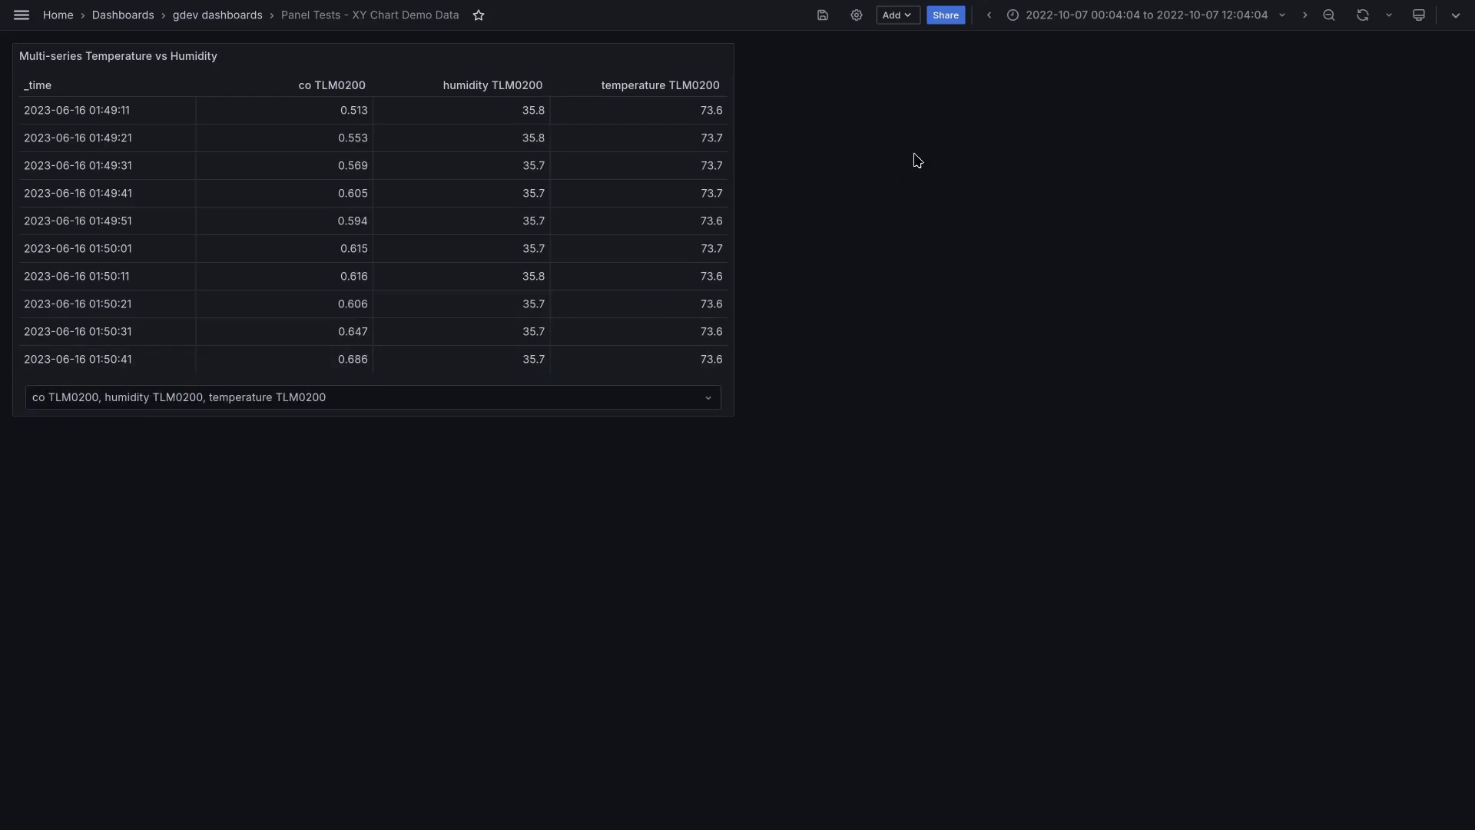
# Step: Add a new XY Chart panel sourcing data from the Multi-series Temperature vs Humidity panel
pyautogui.click(896, 14)
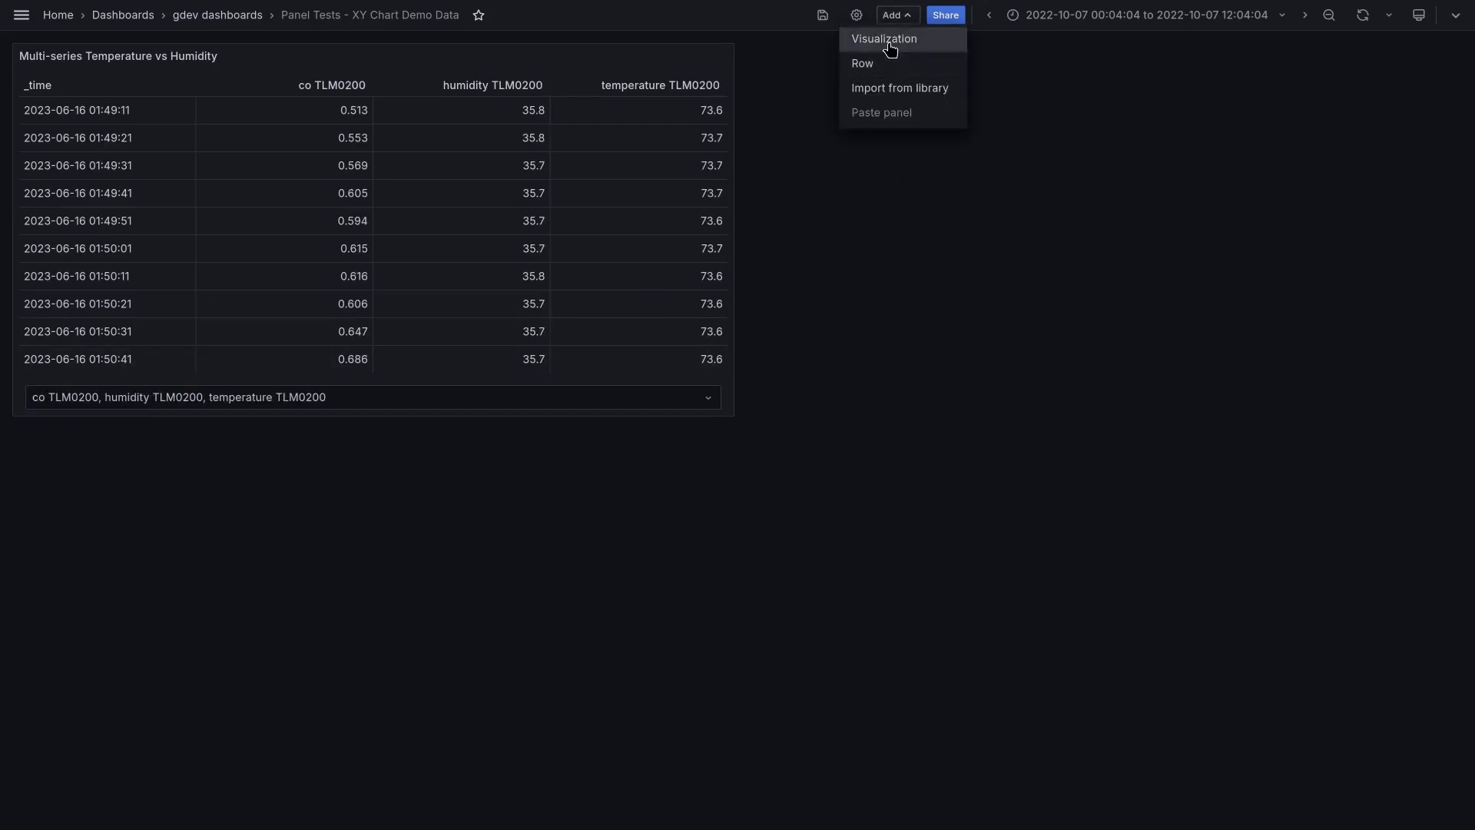
pyautogui.click(889, 40)
pyautogui.click(125, 598)
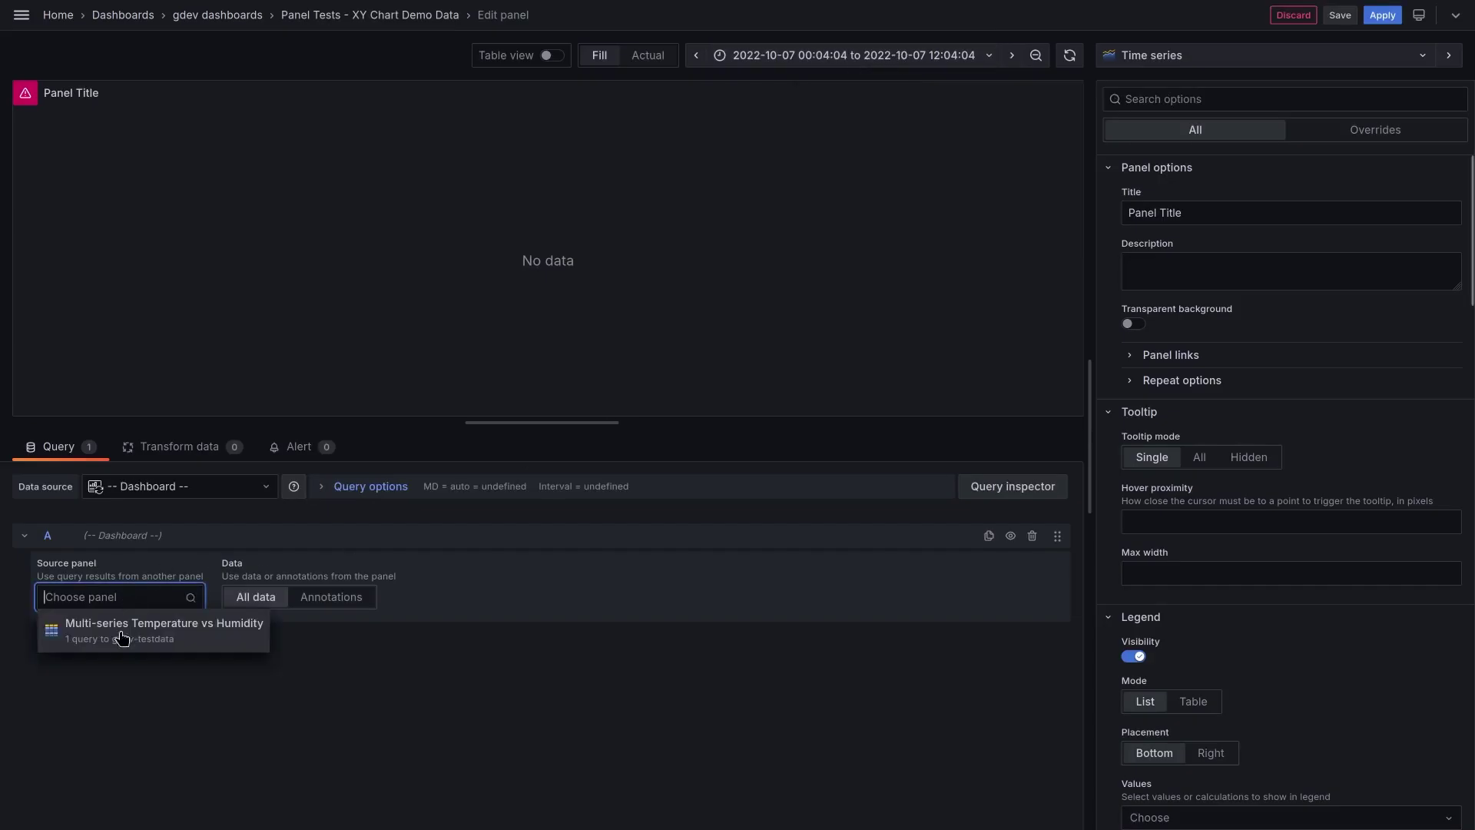
pyautogui.click(124, 632)
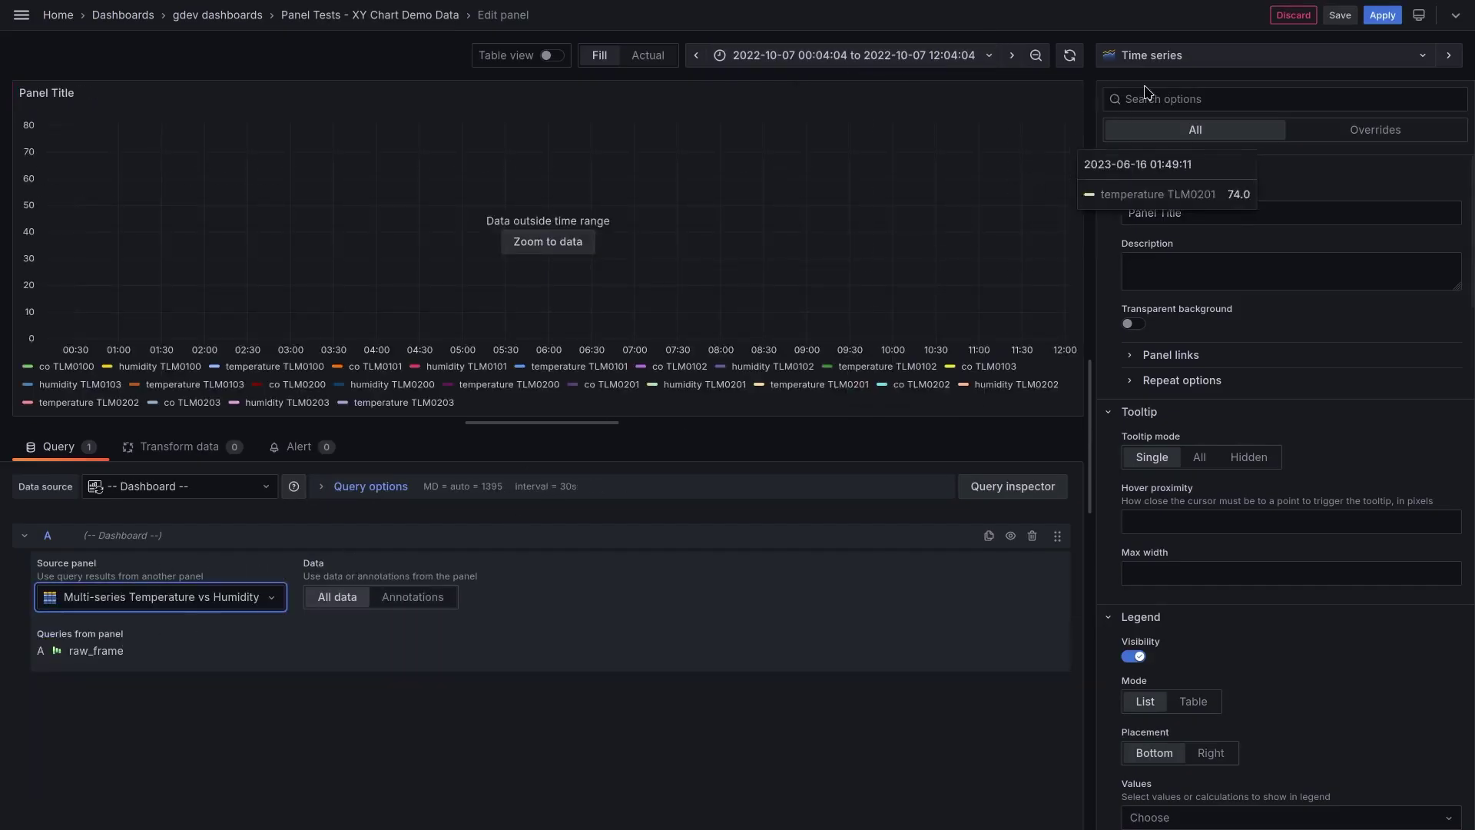
pyautogui.click(1153, 54)
pyautogui.write('xy')
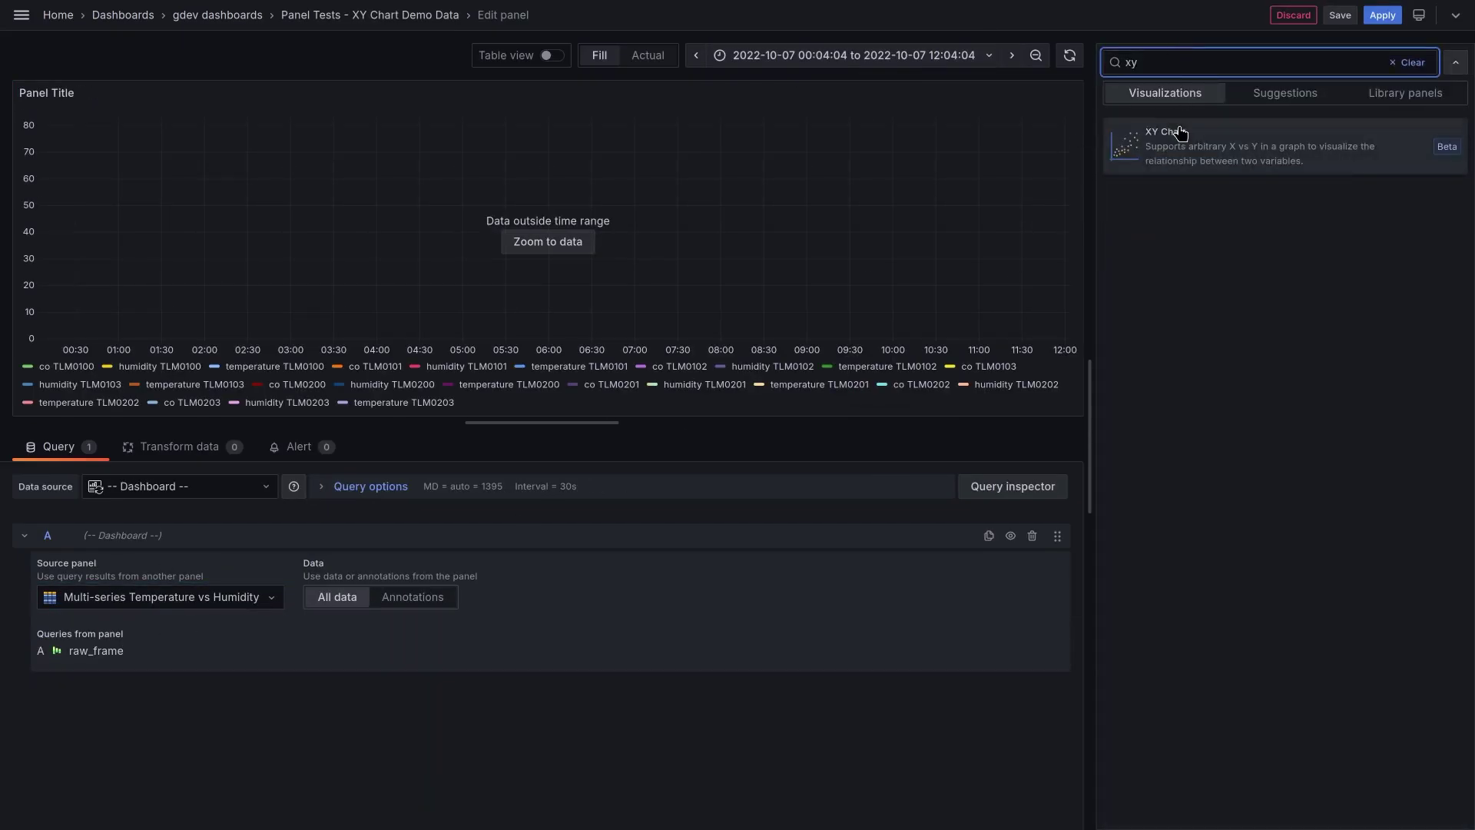
pyautogui.click(1181, 134)
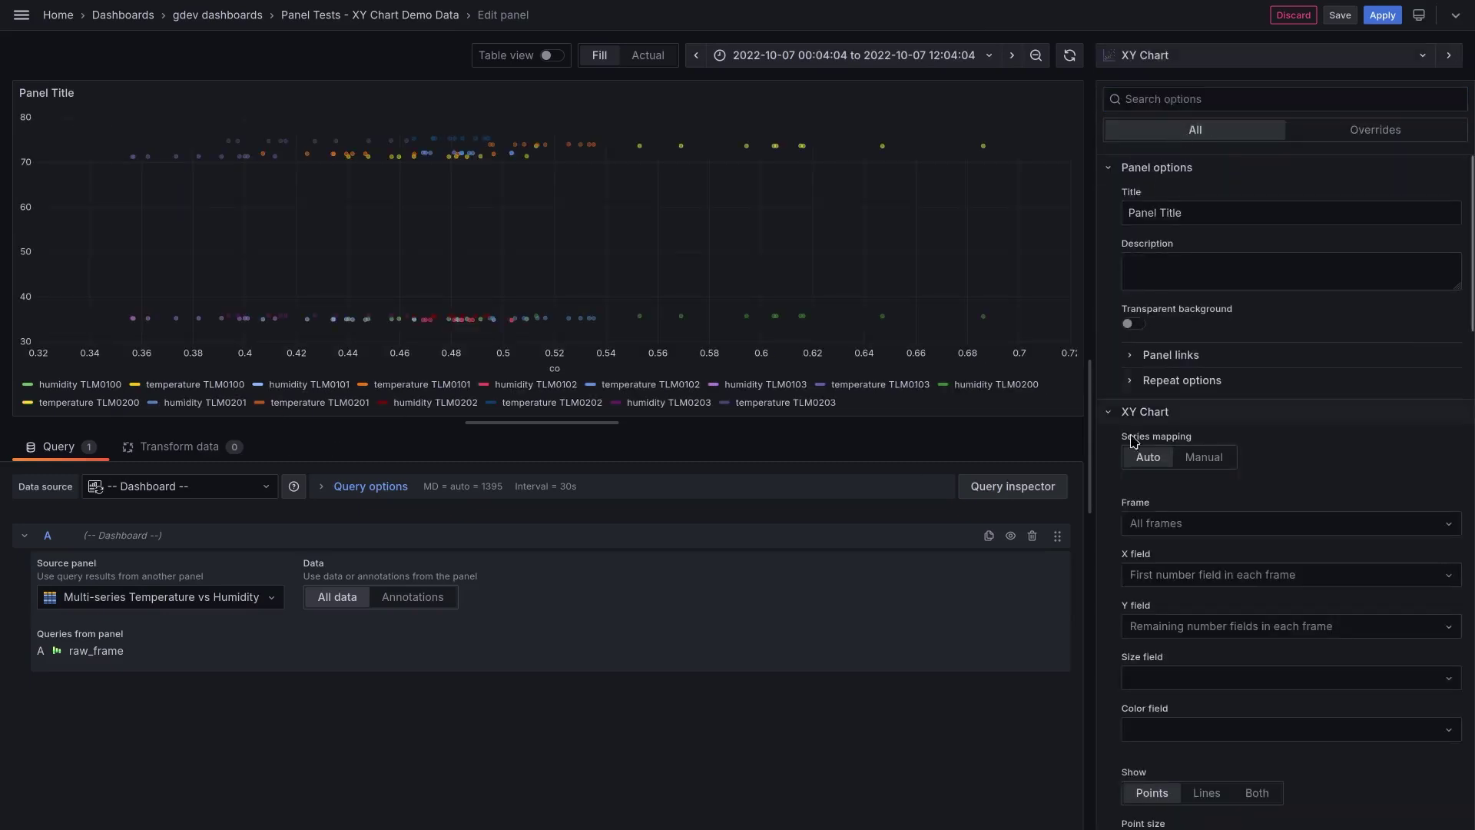
# Step: Set the chart's X field to temperature and Y field to humidity
pyautogui.click(1187, 582)
pyautogui.write('te')
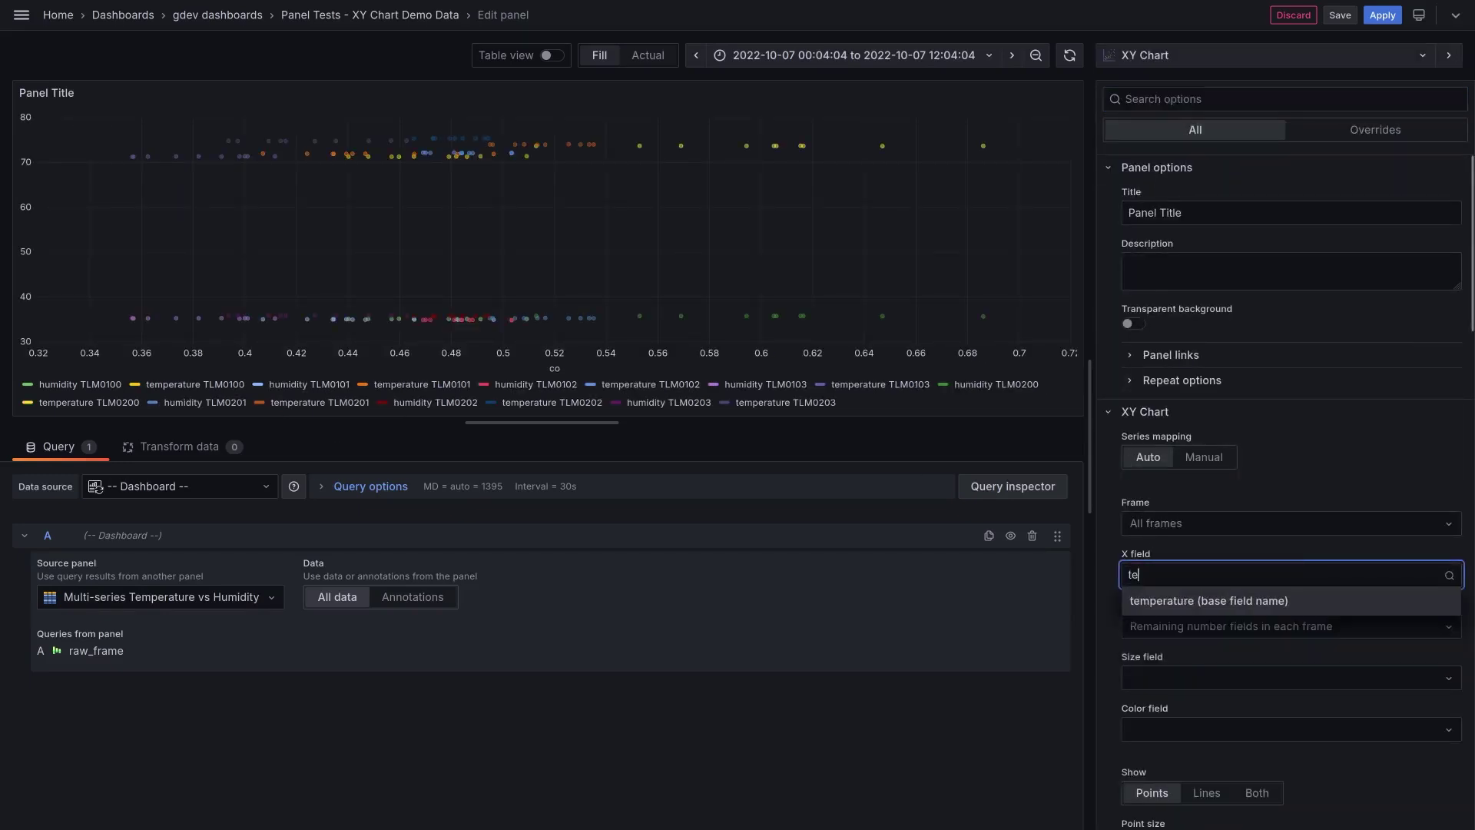
pyautogui.click(1187, 601)
pyautogui.click(1170, 627)
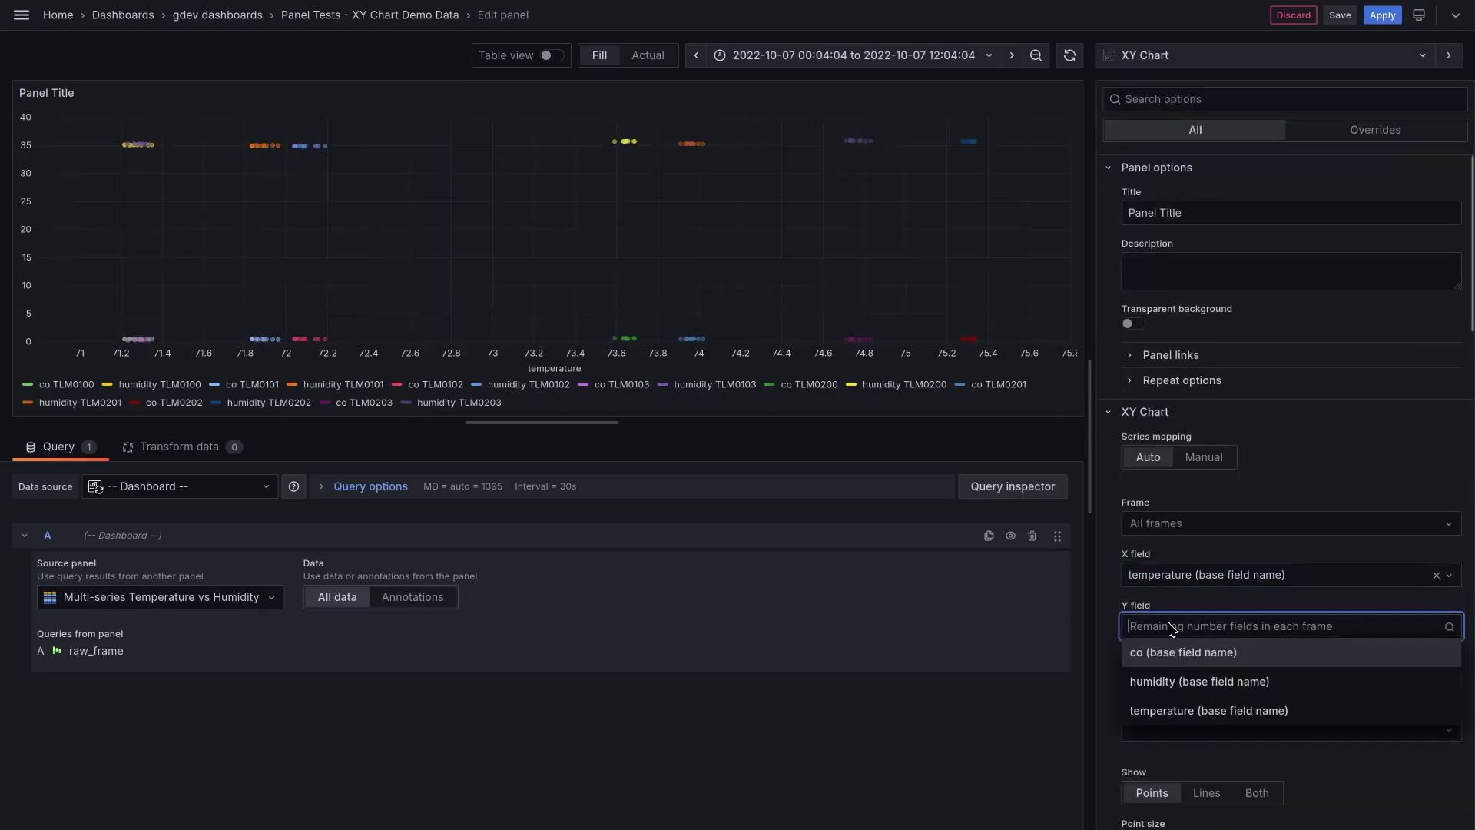
pyautogui.write('hu')
pyautogui.click(1179, 653)
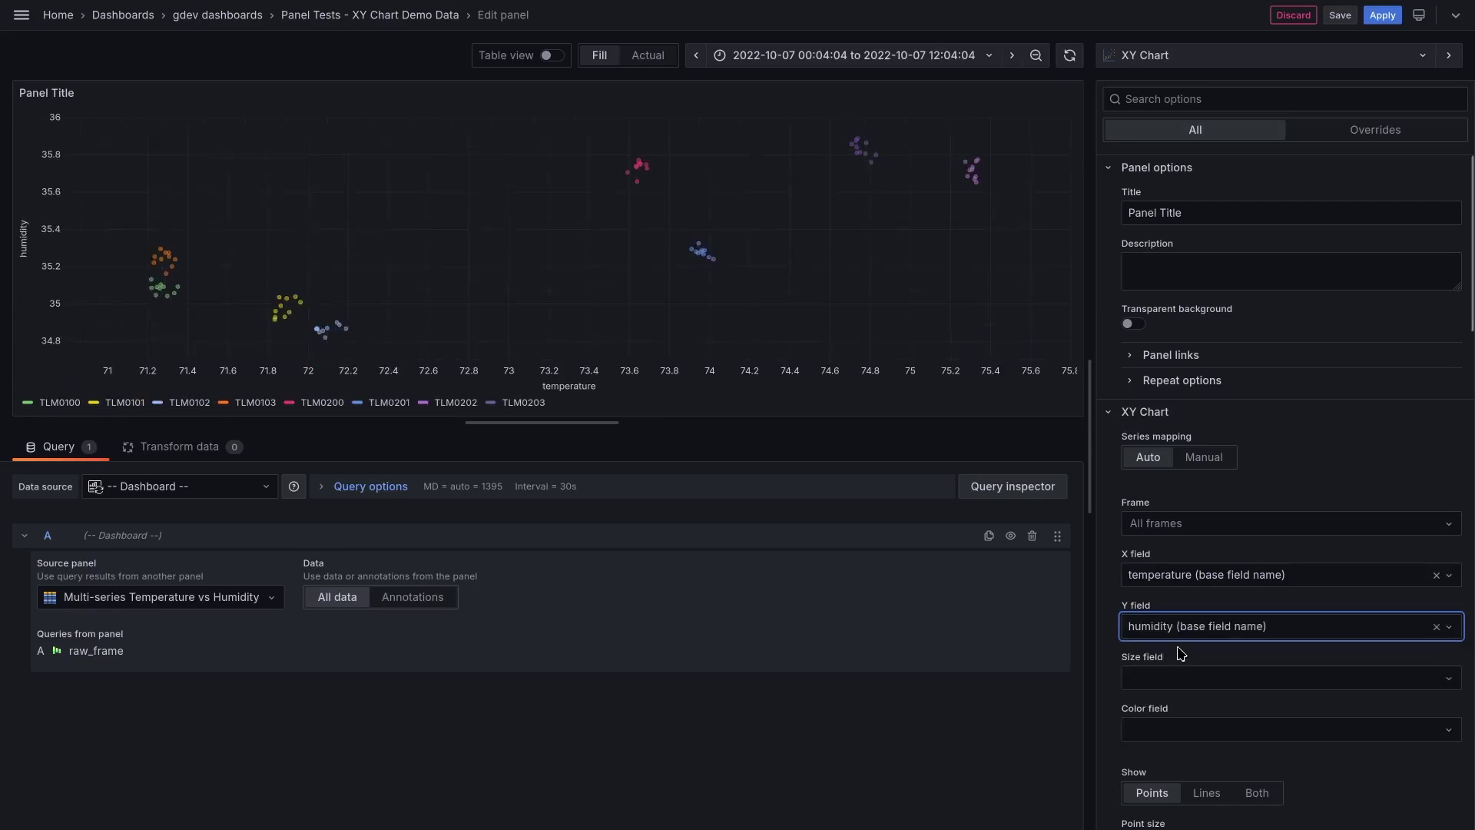
# Step: Apply the chart, move it right of the table and stretch it to the table's height
pyautogui.click(1382, 15)
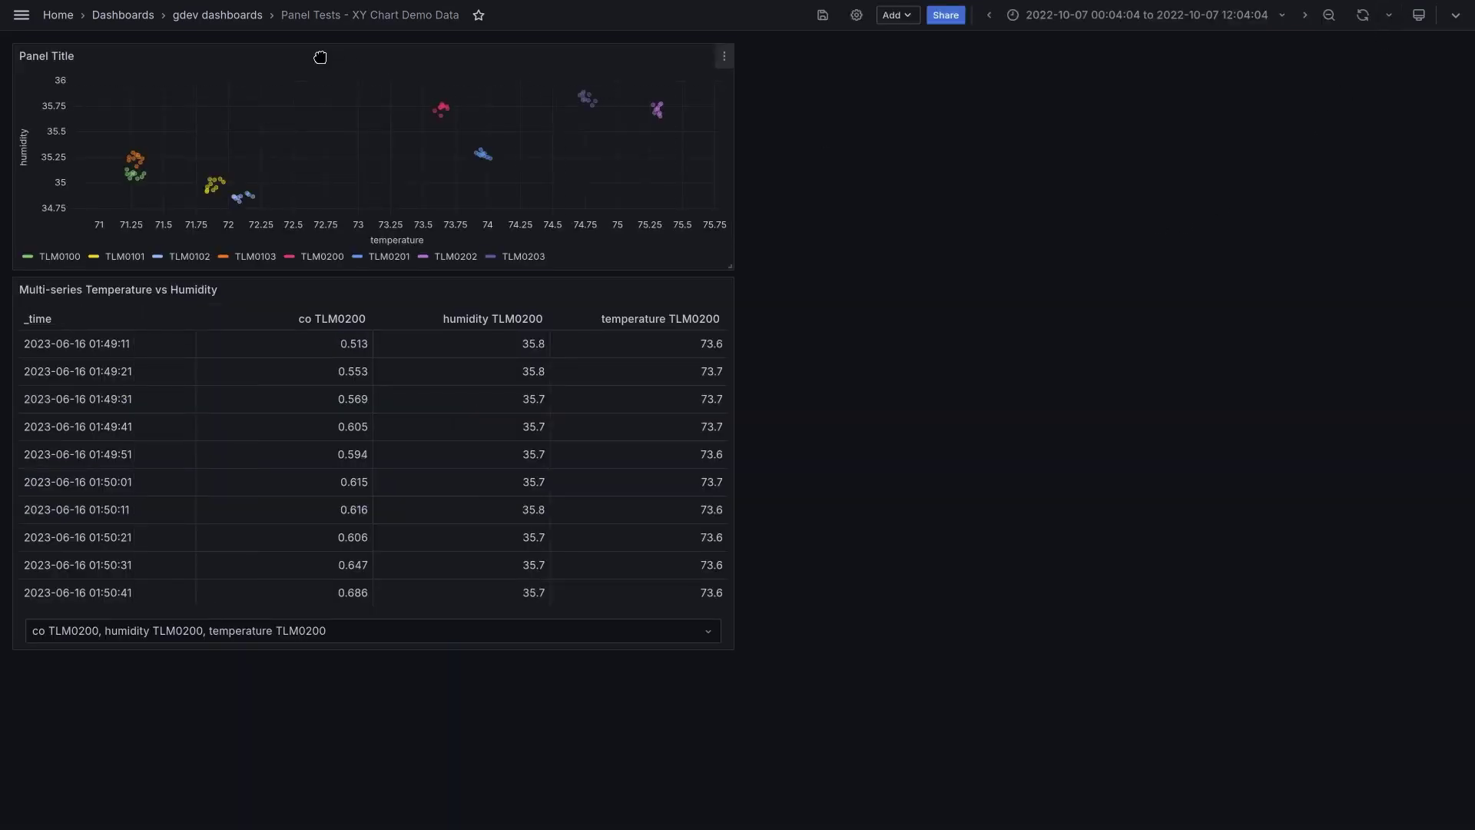
pyautogui.moveTo(320, 57); pyautogui.dragTo(1070, 118)
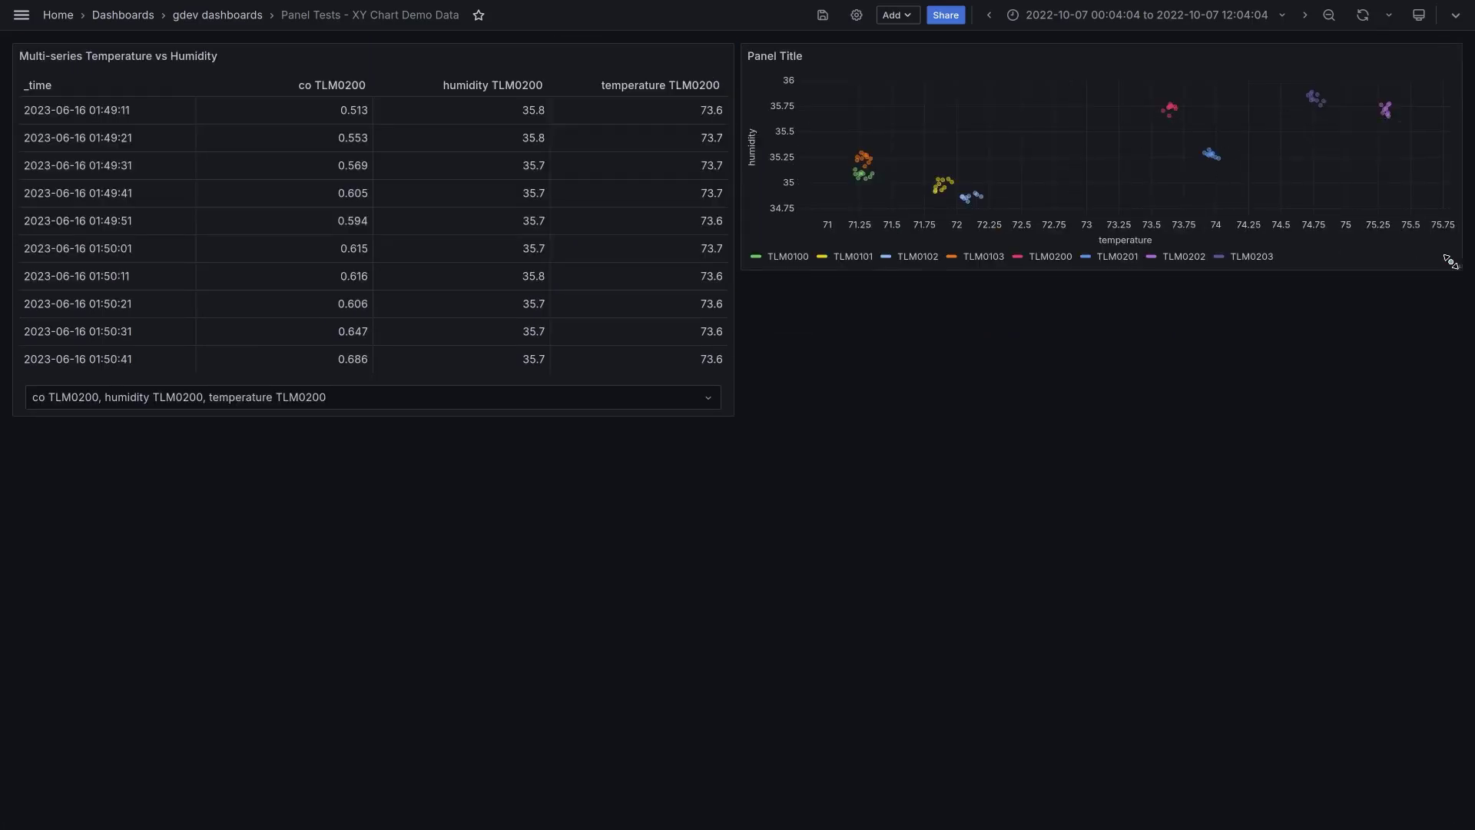
pyautogui.moveTo(1451, 261); pyautogui.dragTo(1422, 432)
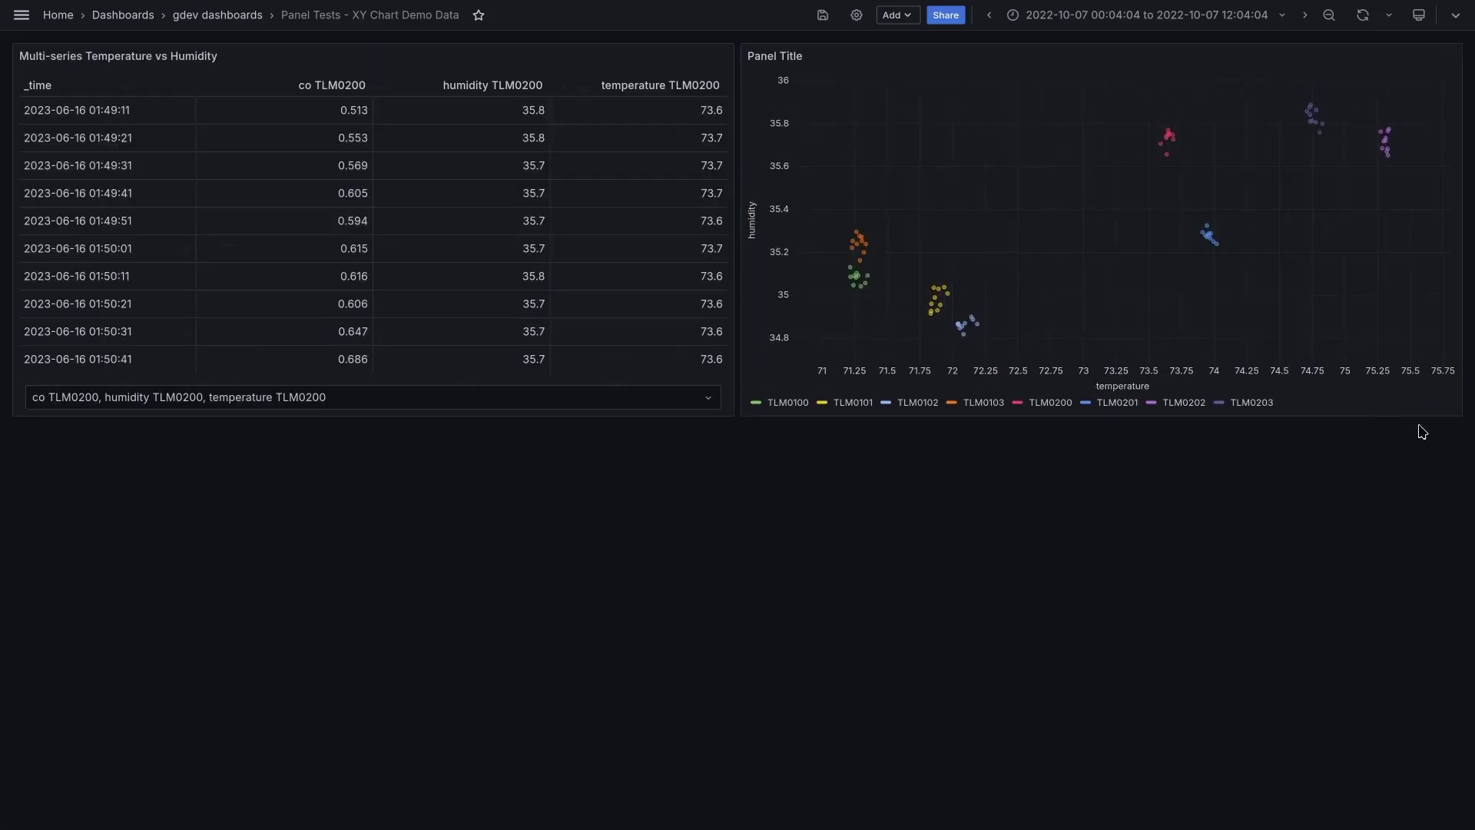
pyautogui.moveTo(363, 230)
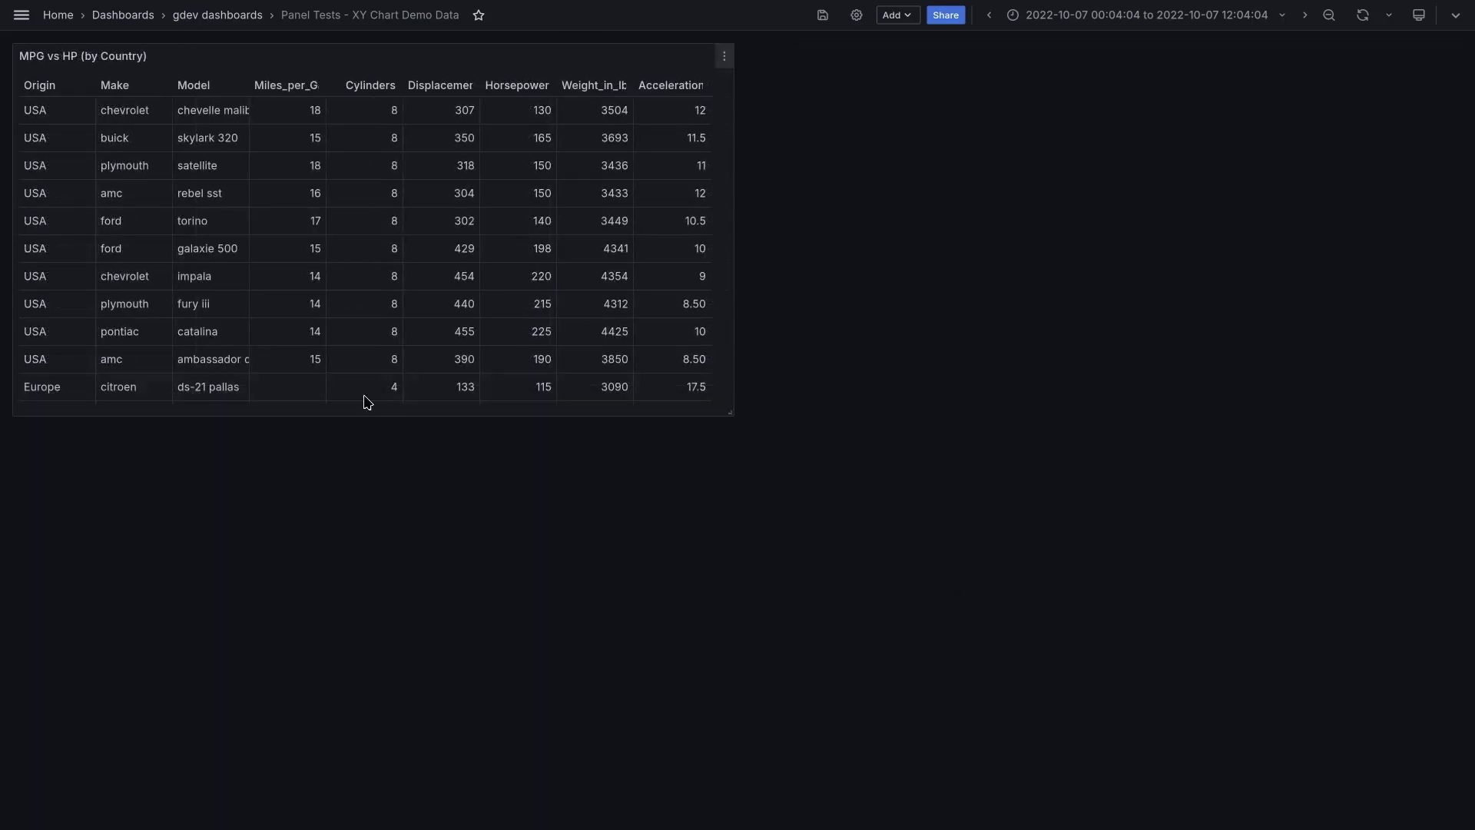
pyautogui.scroll(-5, 342, 165)
pyautogui.scroll(-1, 330, 192)
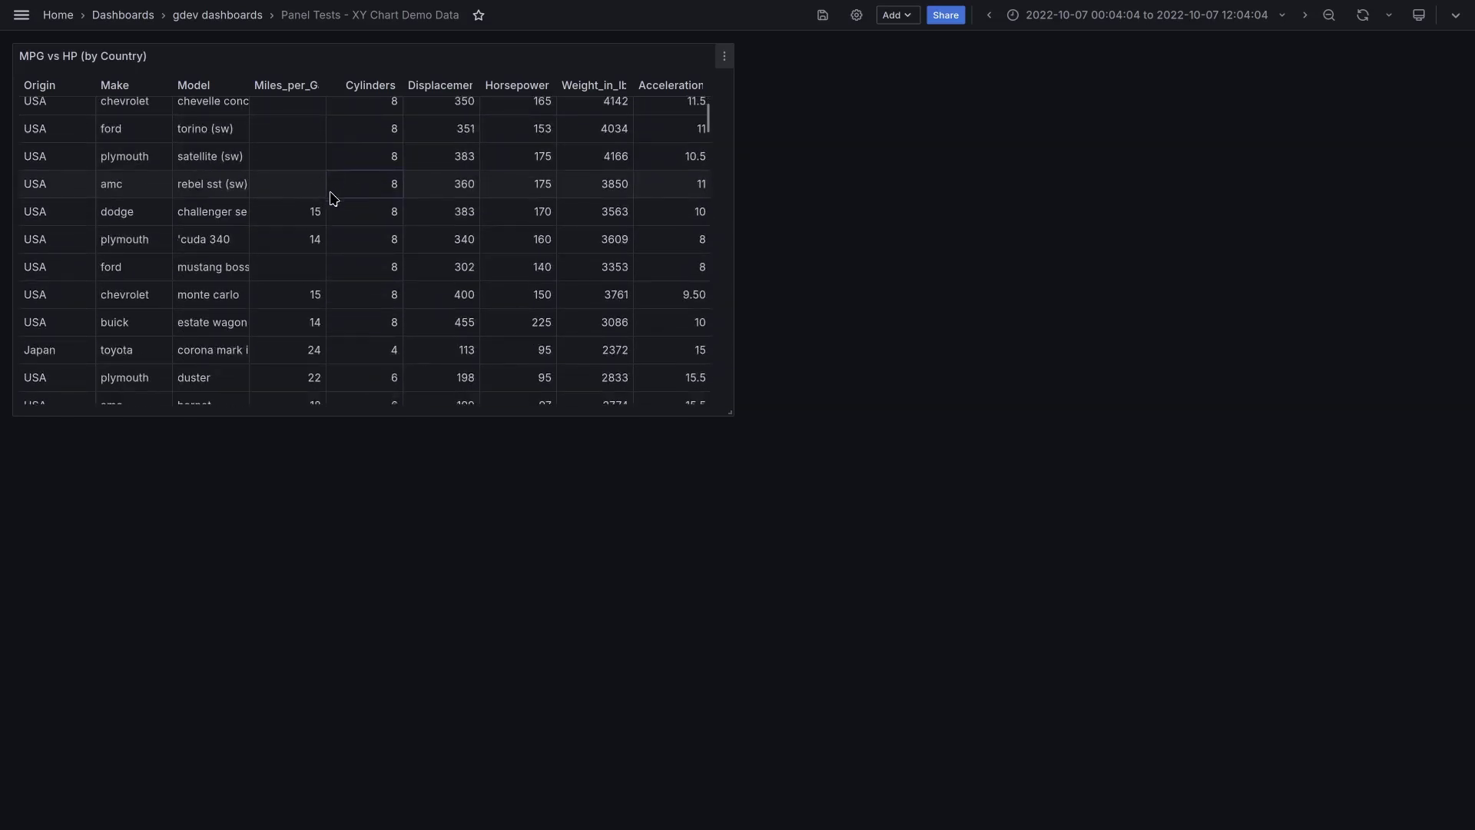
pyautogui.scroll(-5, 329, 201)
pyautogui.scroll(-2, 47, 188)
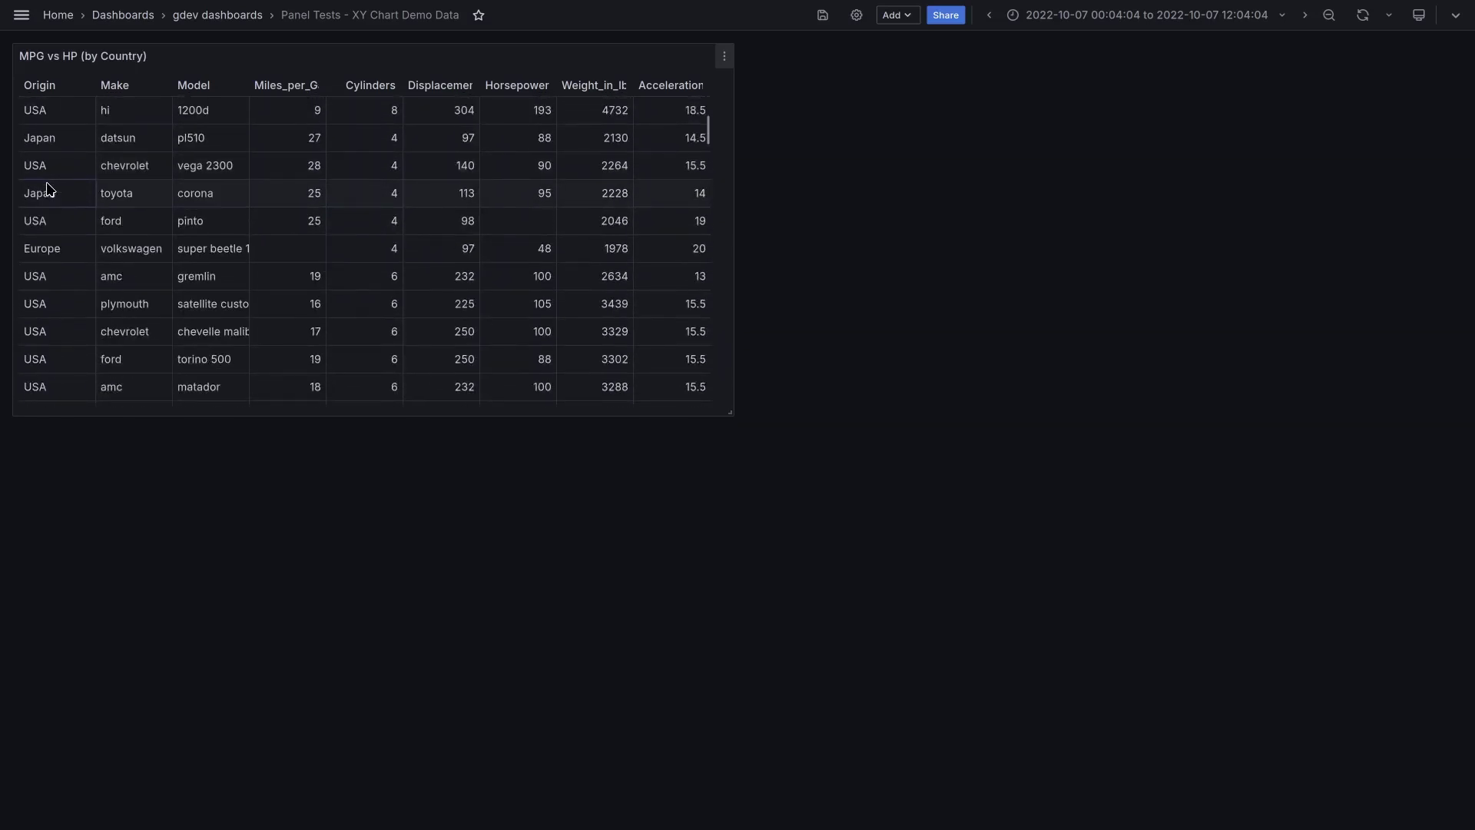
pyautogui.scroll(-2, 47, 192)
pyautogui.scroll(-2, 54, 206)
pyautogui.scroll(-2, 56, 223)
pyautogui.scroll(-2, 57, 226)
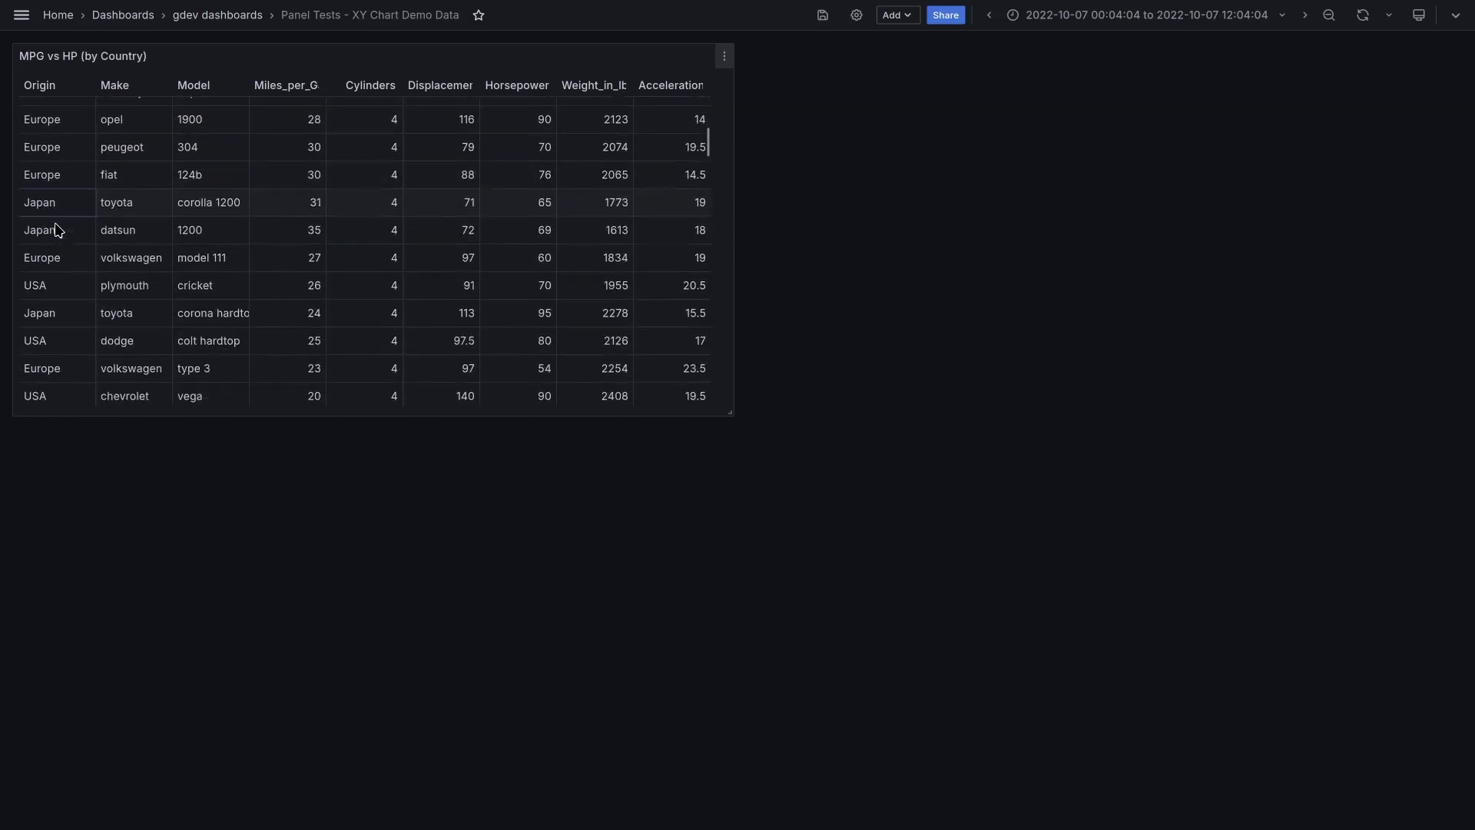
pyautogui.scroll(-2, 546, 285)
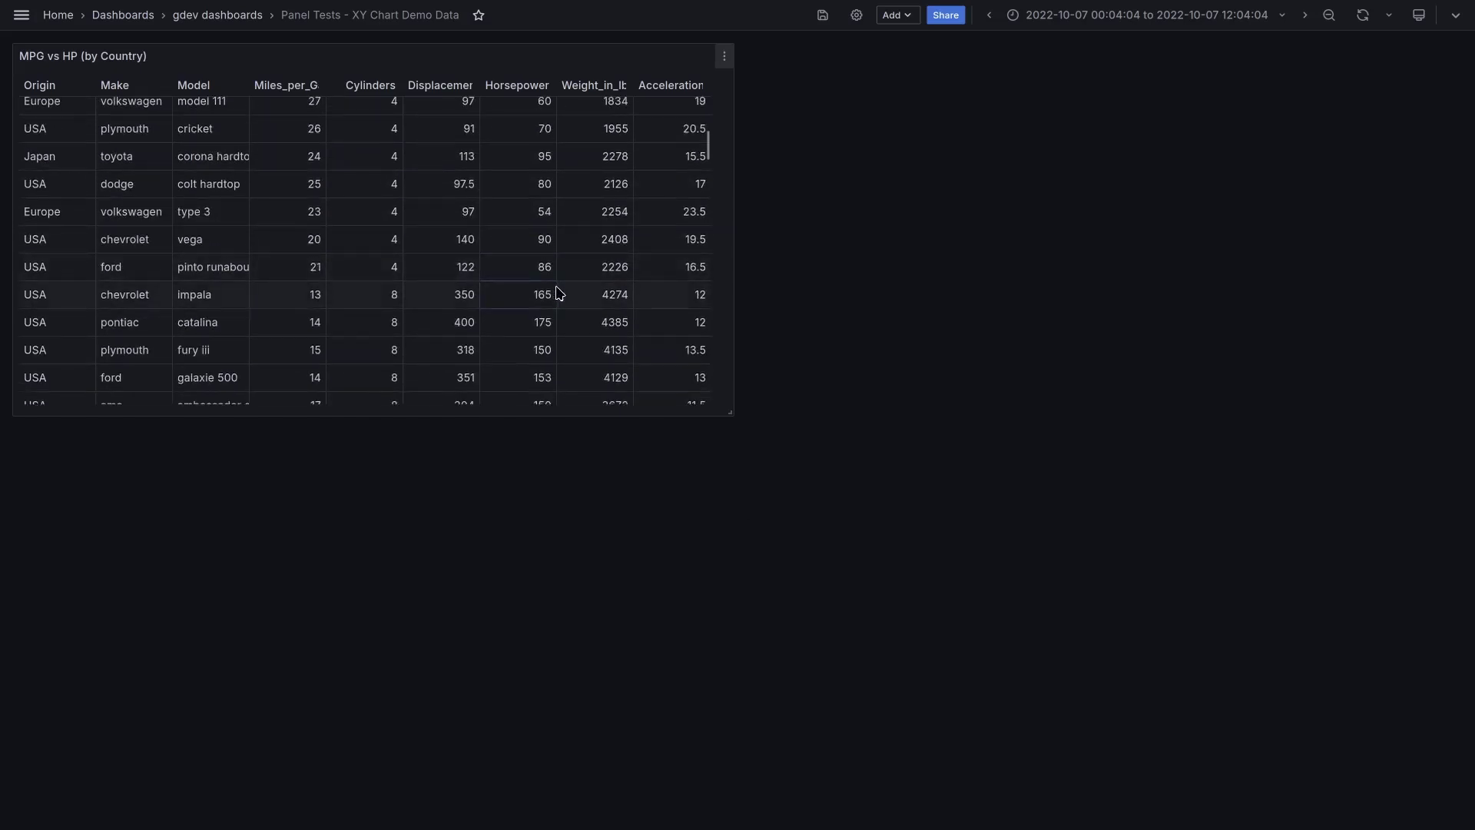
# Step: Create a new XY Chart panel reusing the MPG vs HP (by Country) panel's data
pyautogui.click(896, 15)
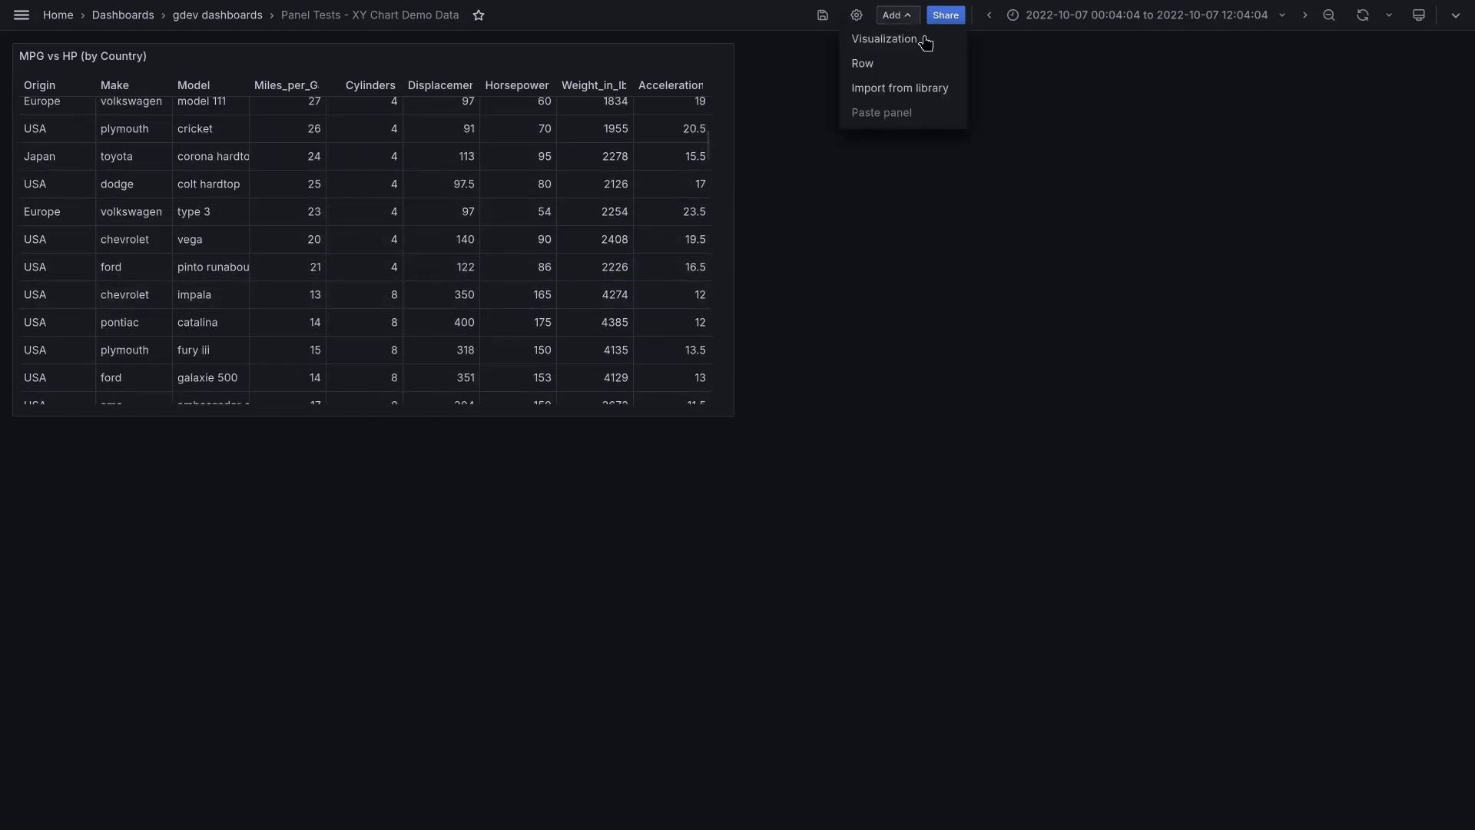
pyautogui.click(899, 40)
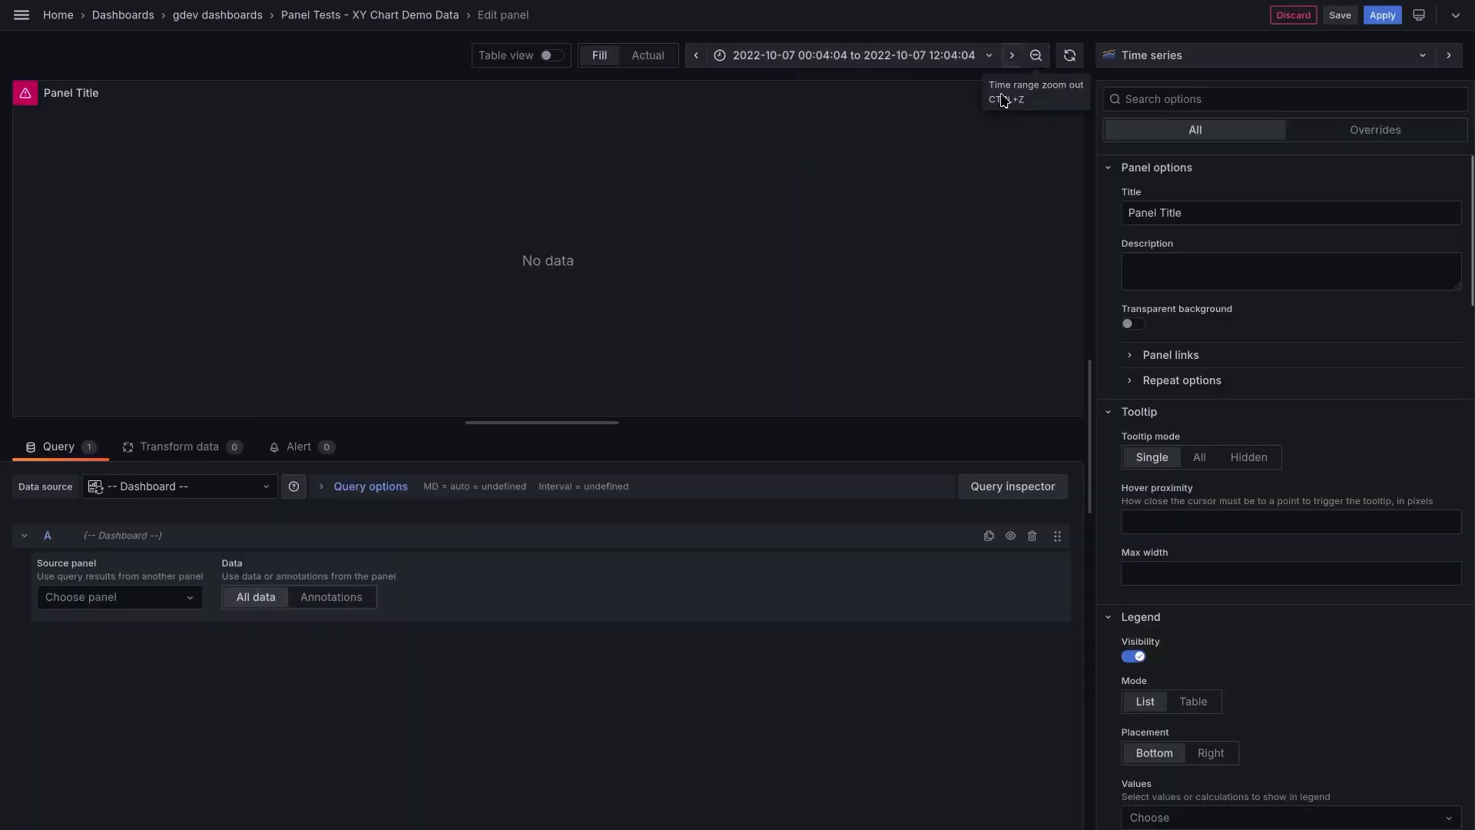
pyautogui.click(121, 603)
pyautogui.click(117, 647)
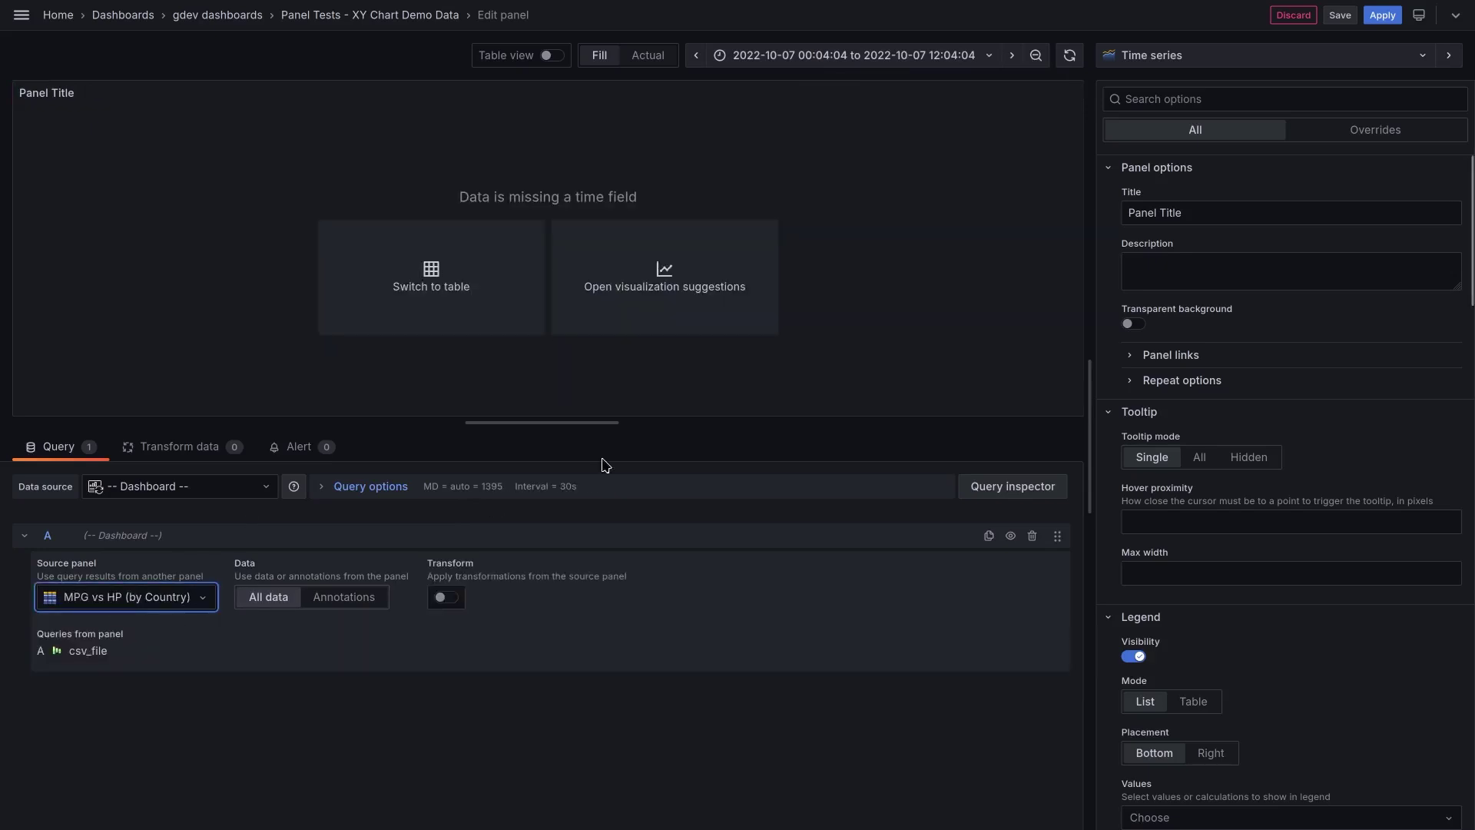
pyautogui.click(1201, 56)
pyautogui.write('x')
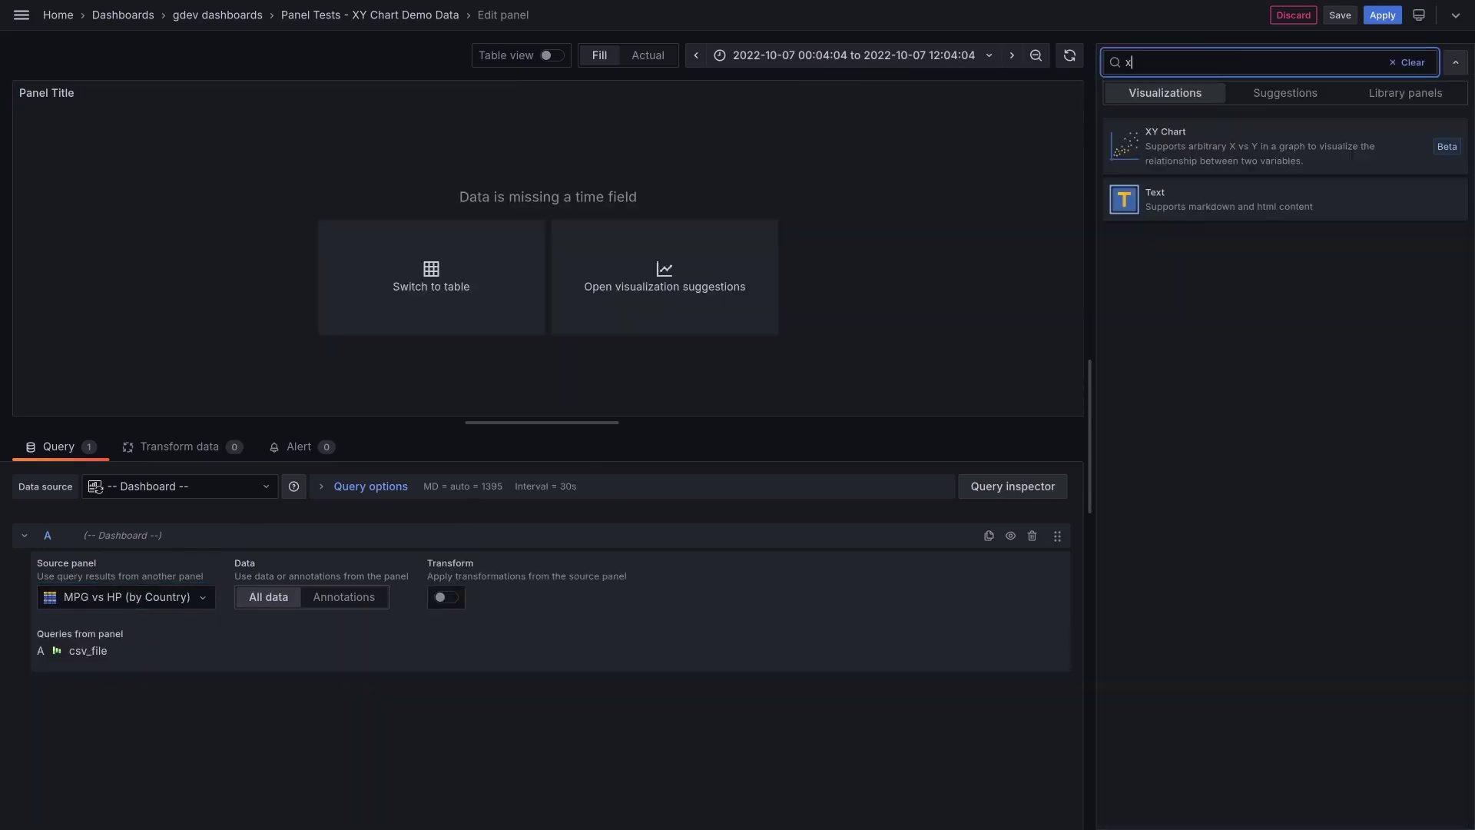
pyautogui.write('y')
pyautogui.click(1181, 145)
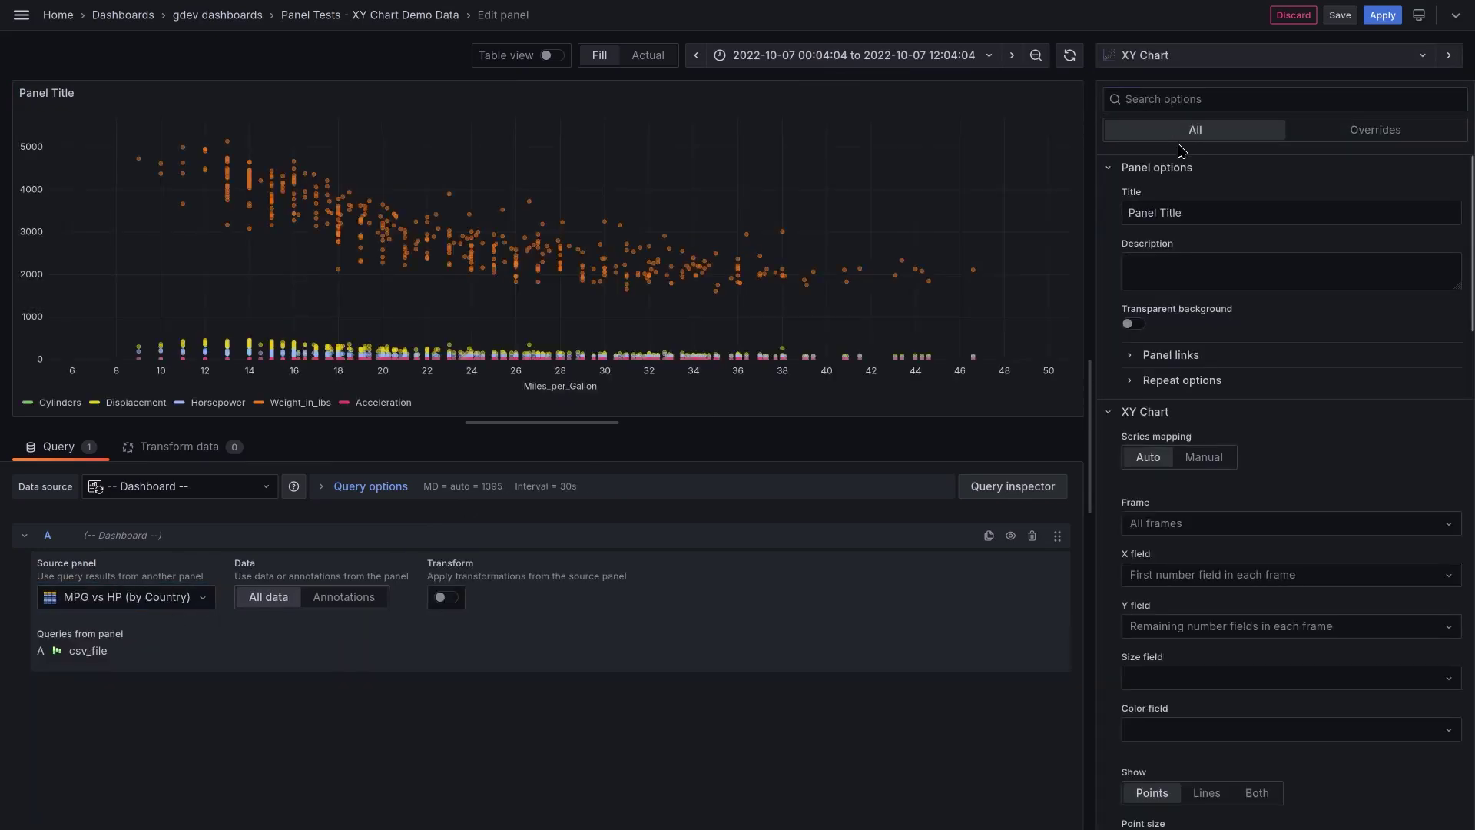
# Step: Put Horsepower on the x-axis and Miles_per_Gallon on the y-axis
pyautogui.click(1171, 576)
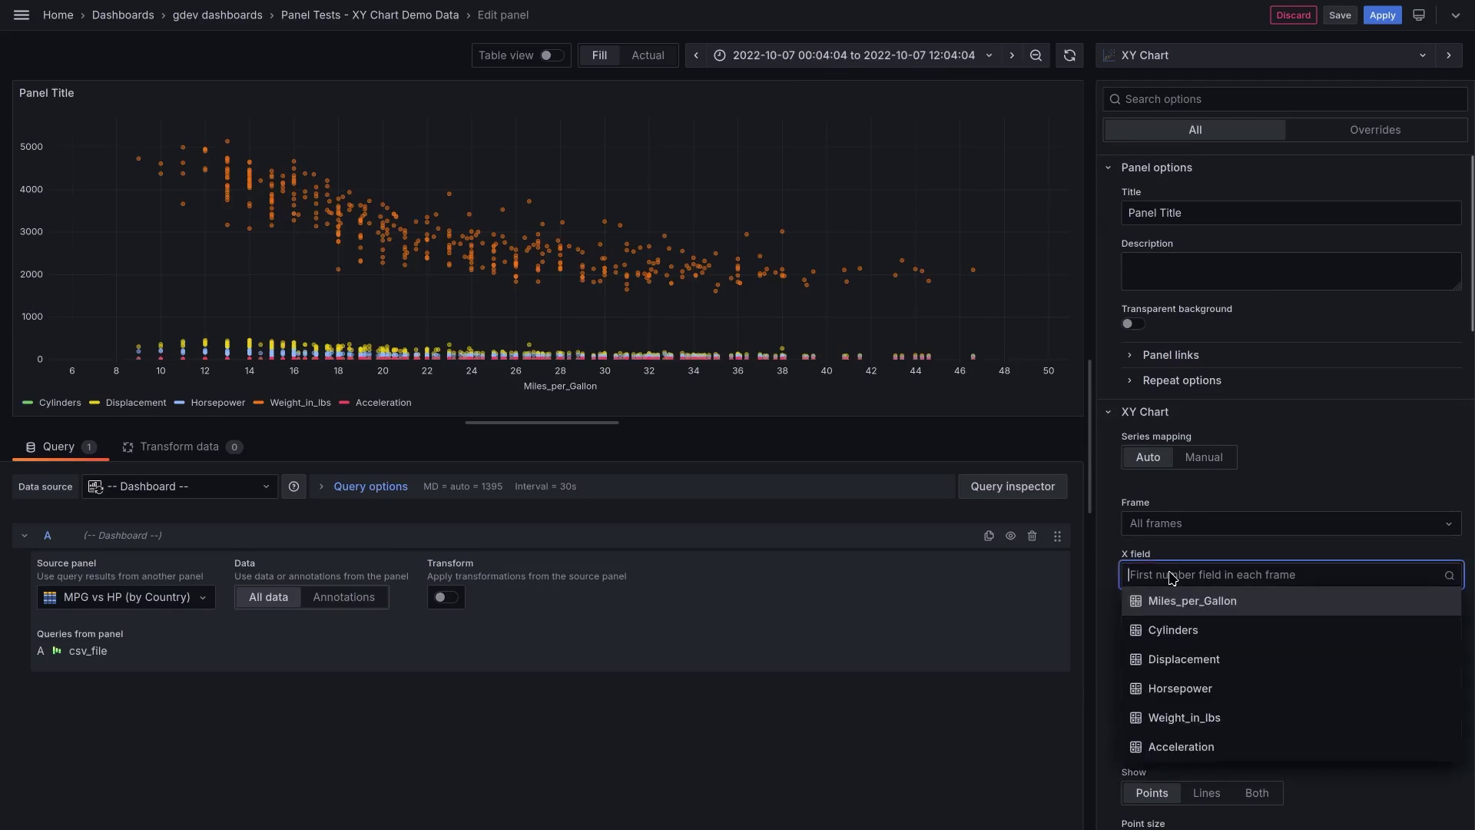
pyautogui.write('ho')
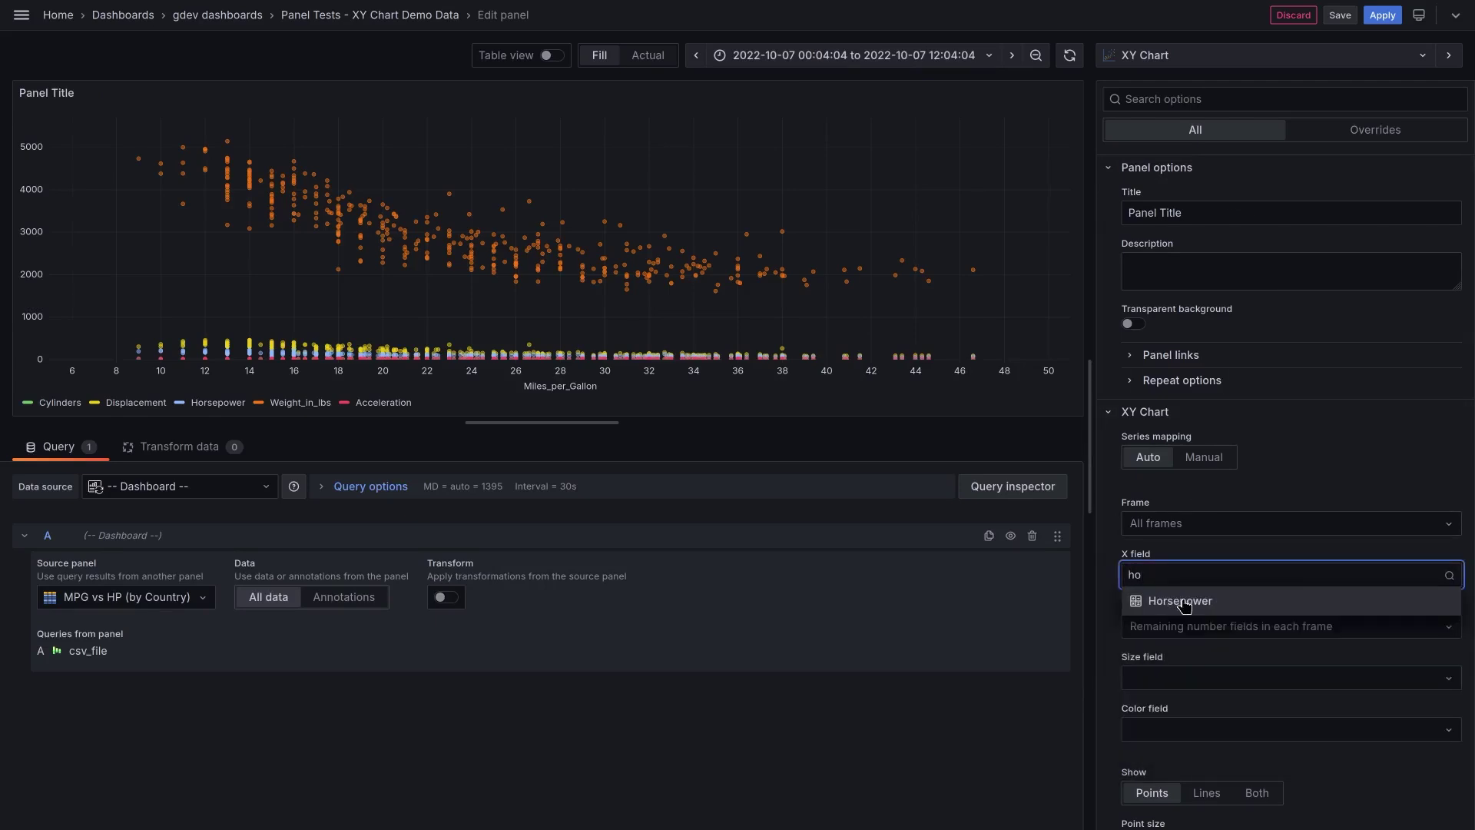
pyautogui.click(1184, 603)
pyautogui.click(1173, 631)
pyautogui.write('mi')
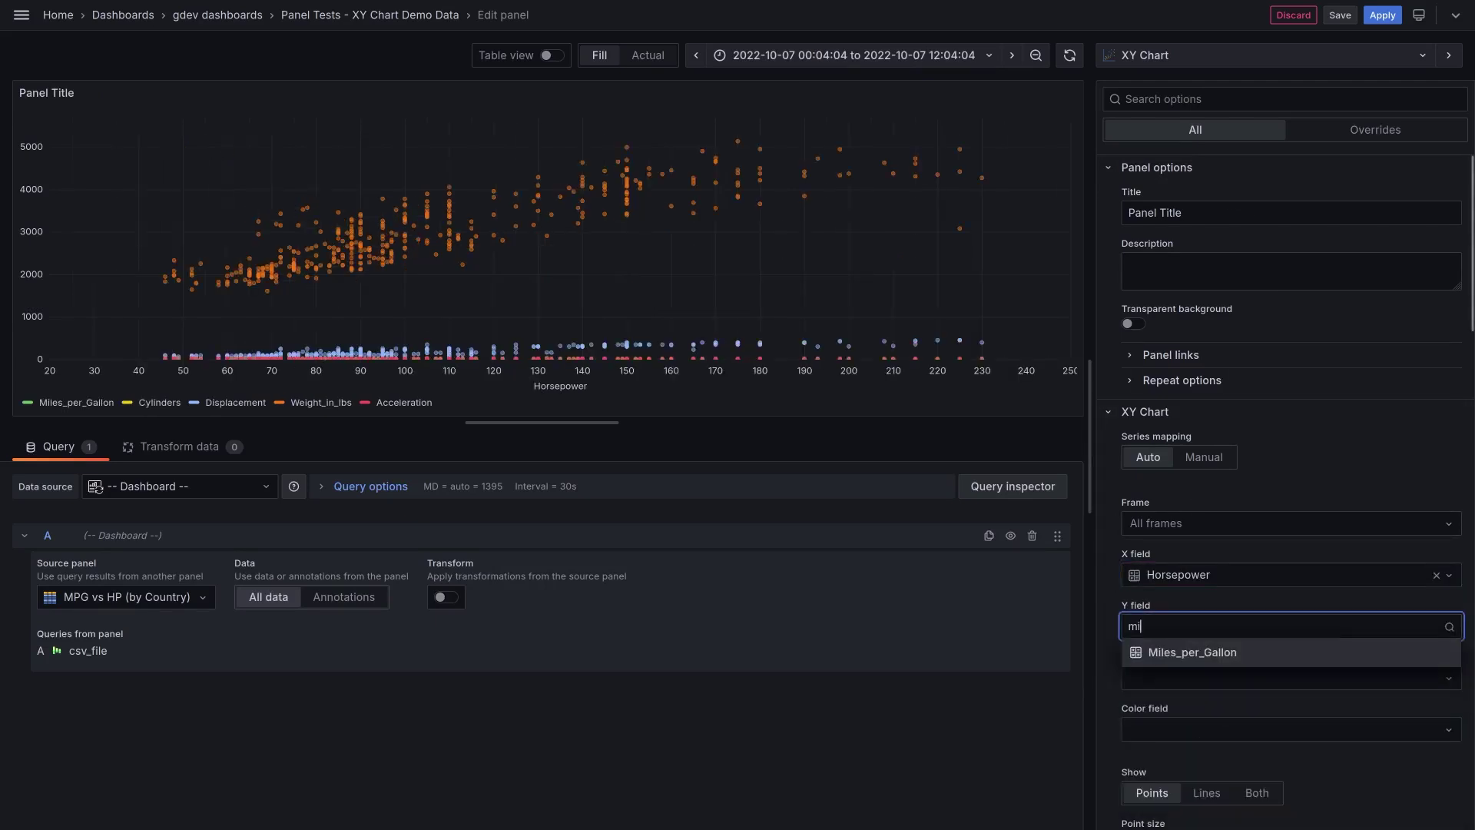
pyautogui.click(1185, 651)
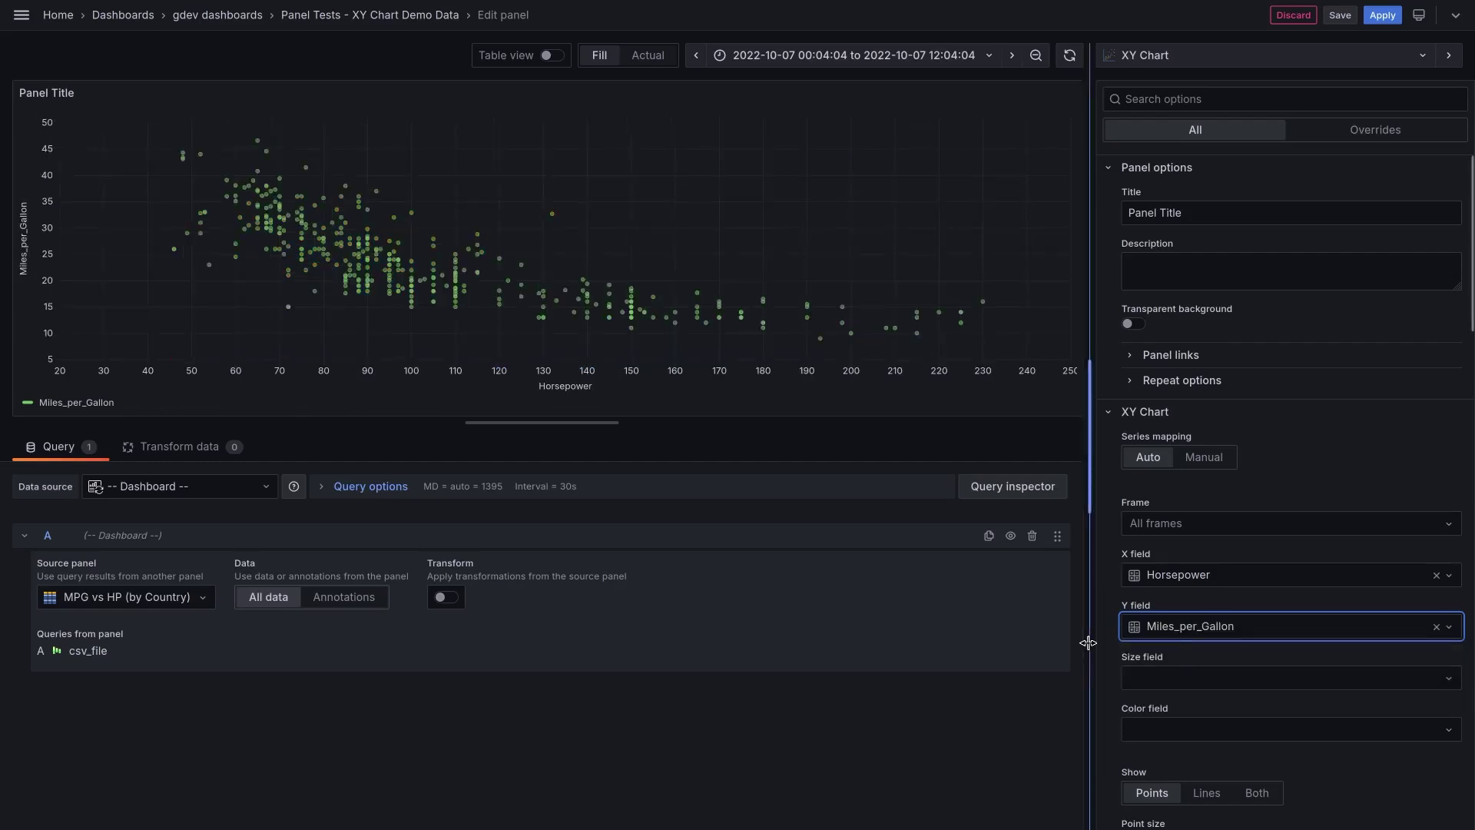
# Step: Add a Partition by values transformation on the Origin field
pyautogui.click(195, 461)
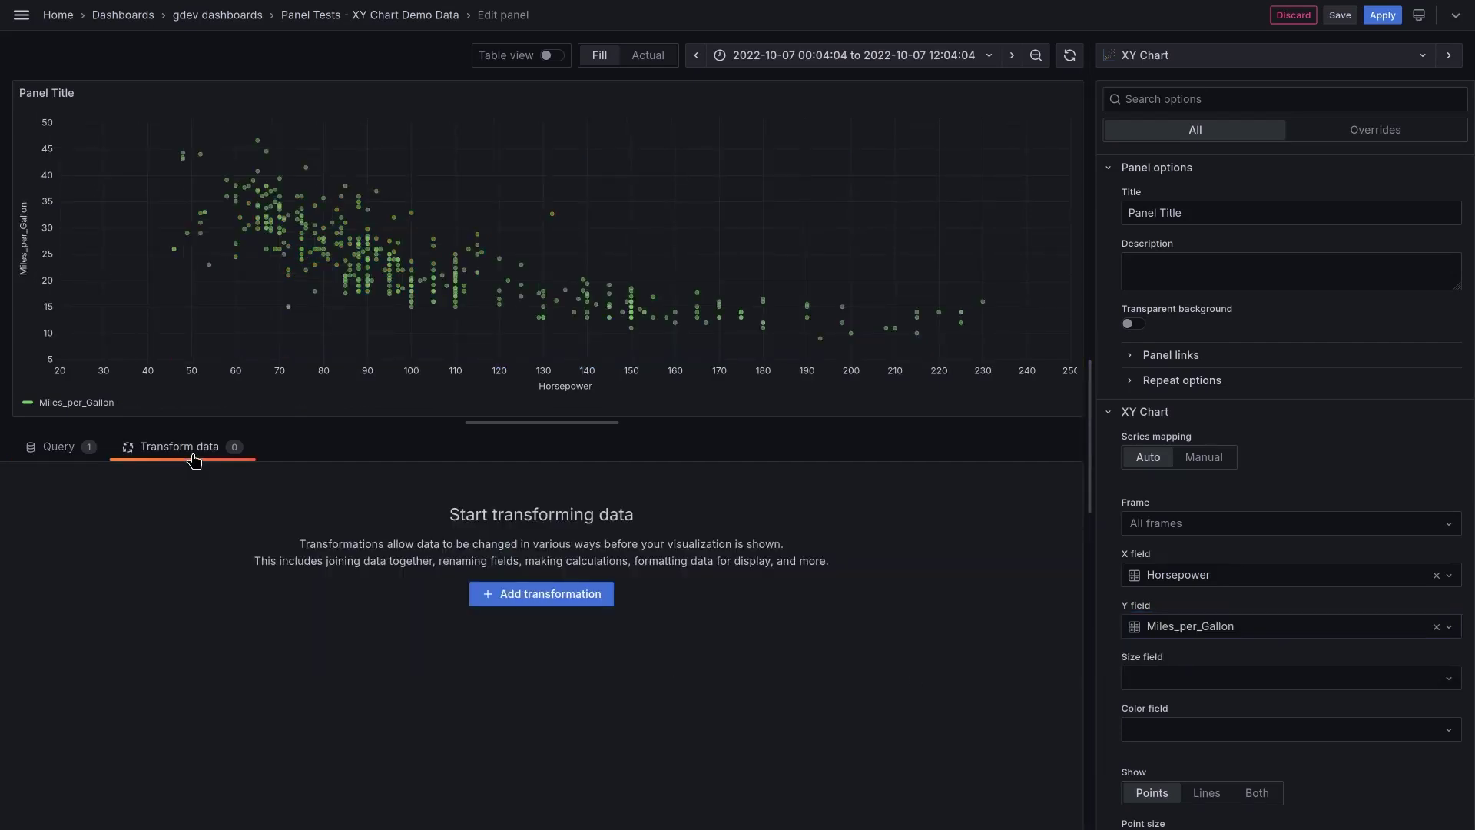
pyautogui.click(528, 596)
pyautogui.click(799, 108)
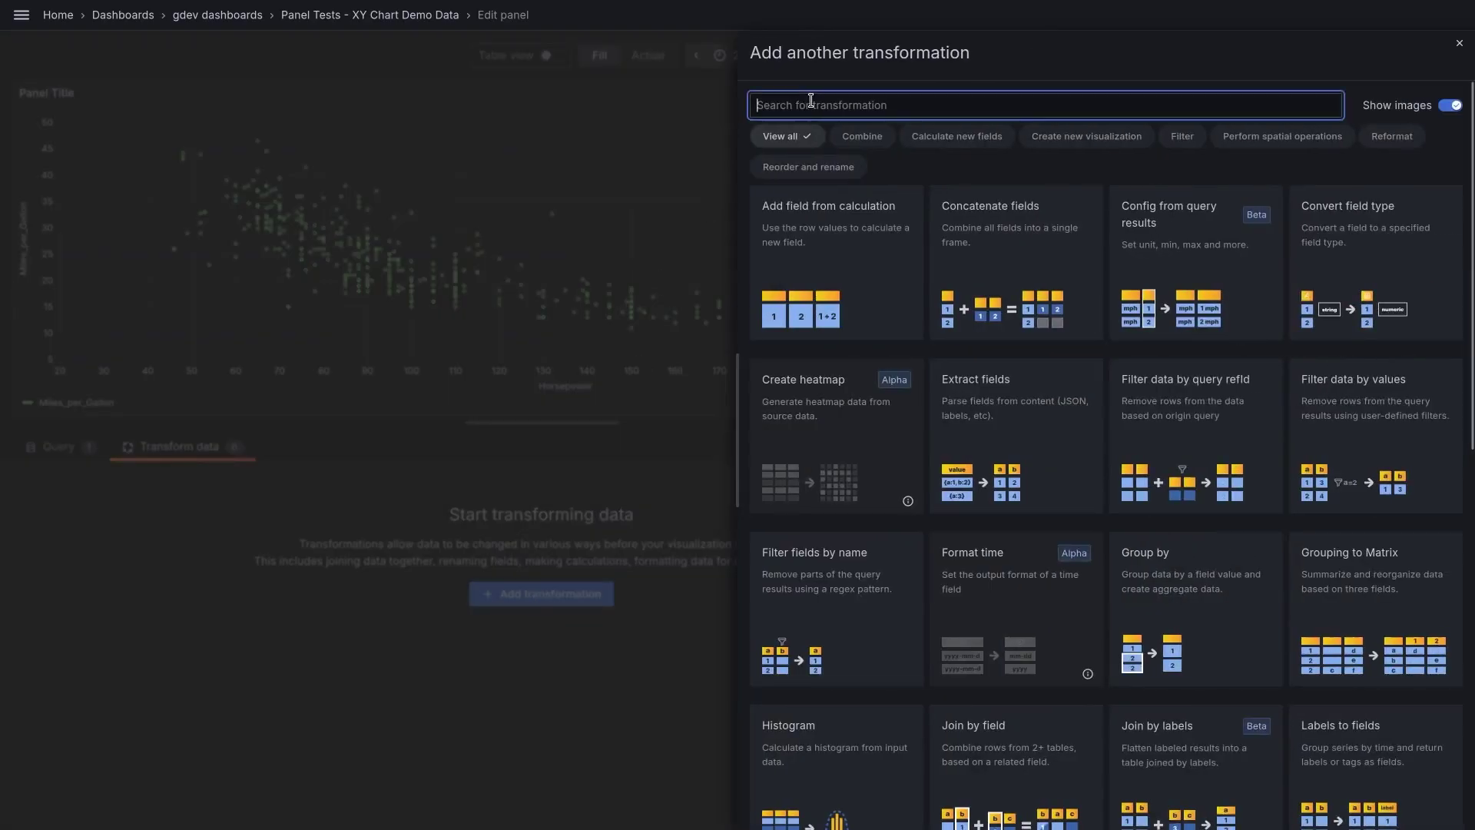
pyautogui.write('parti')
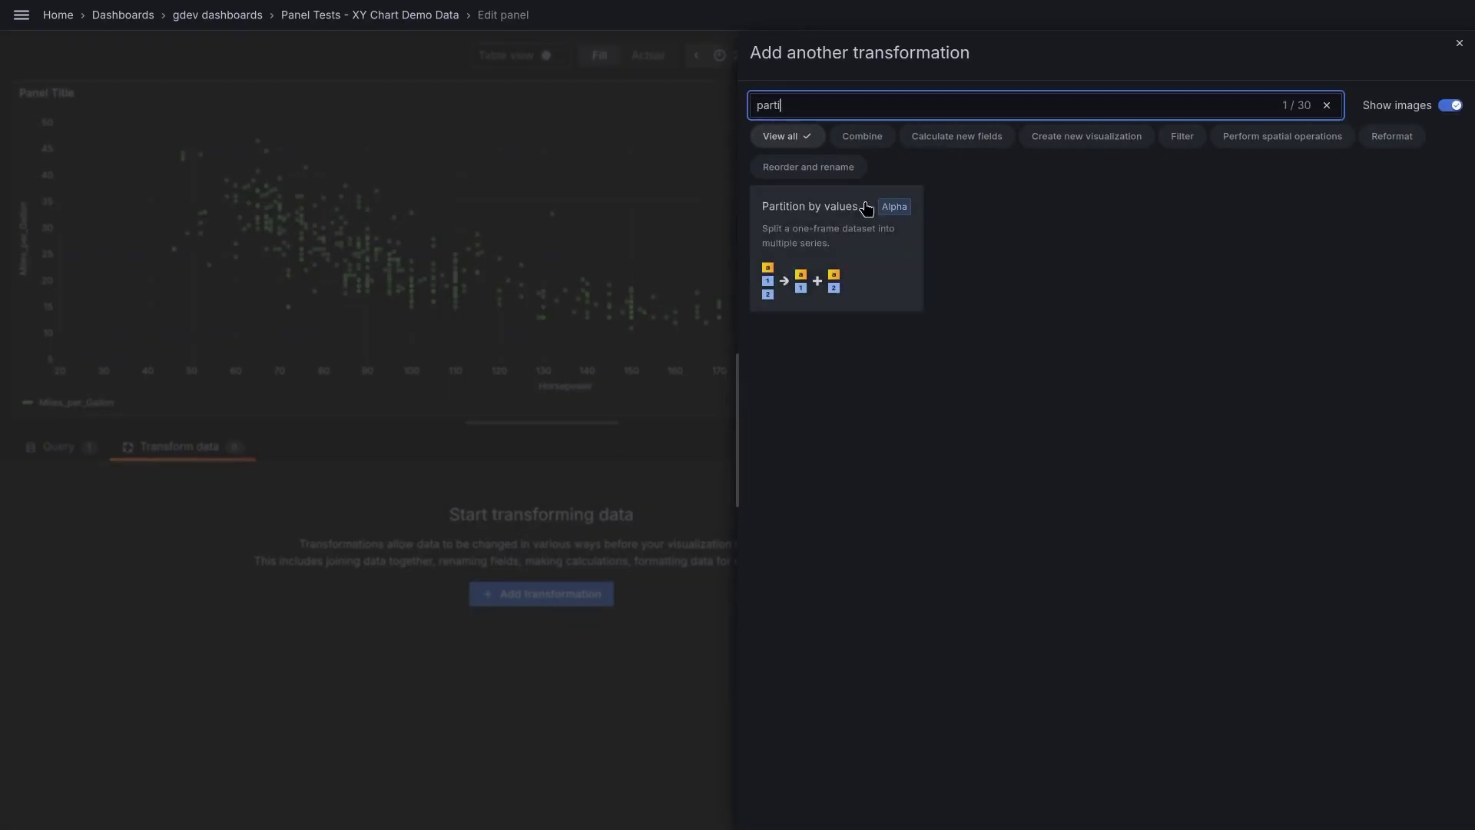
pyautogui.click(852, 254)
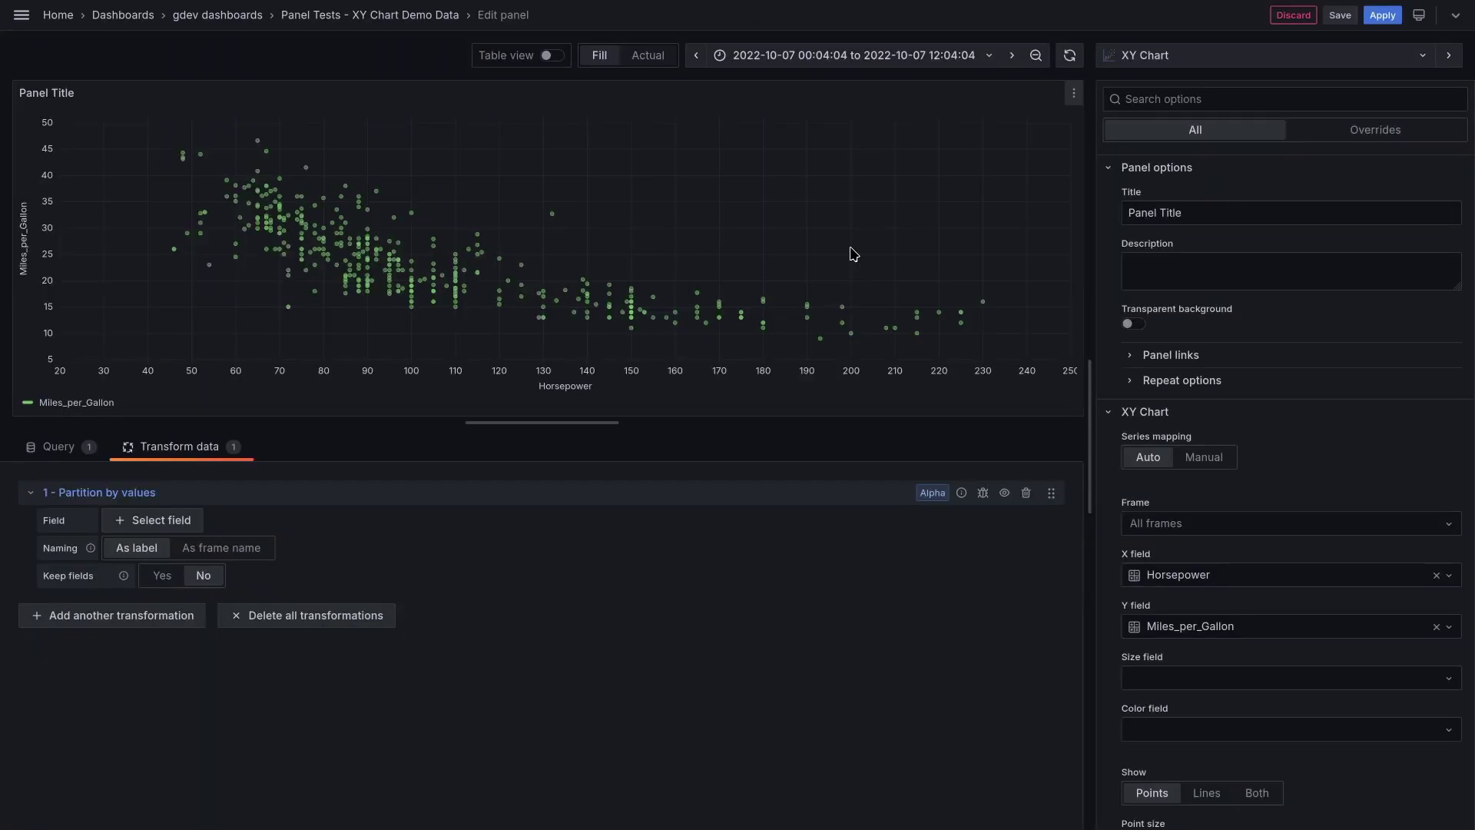
pyautogui.click(132, 525)
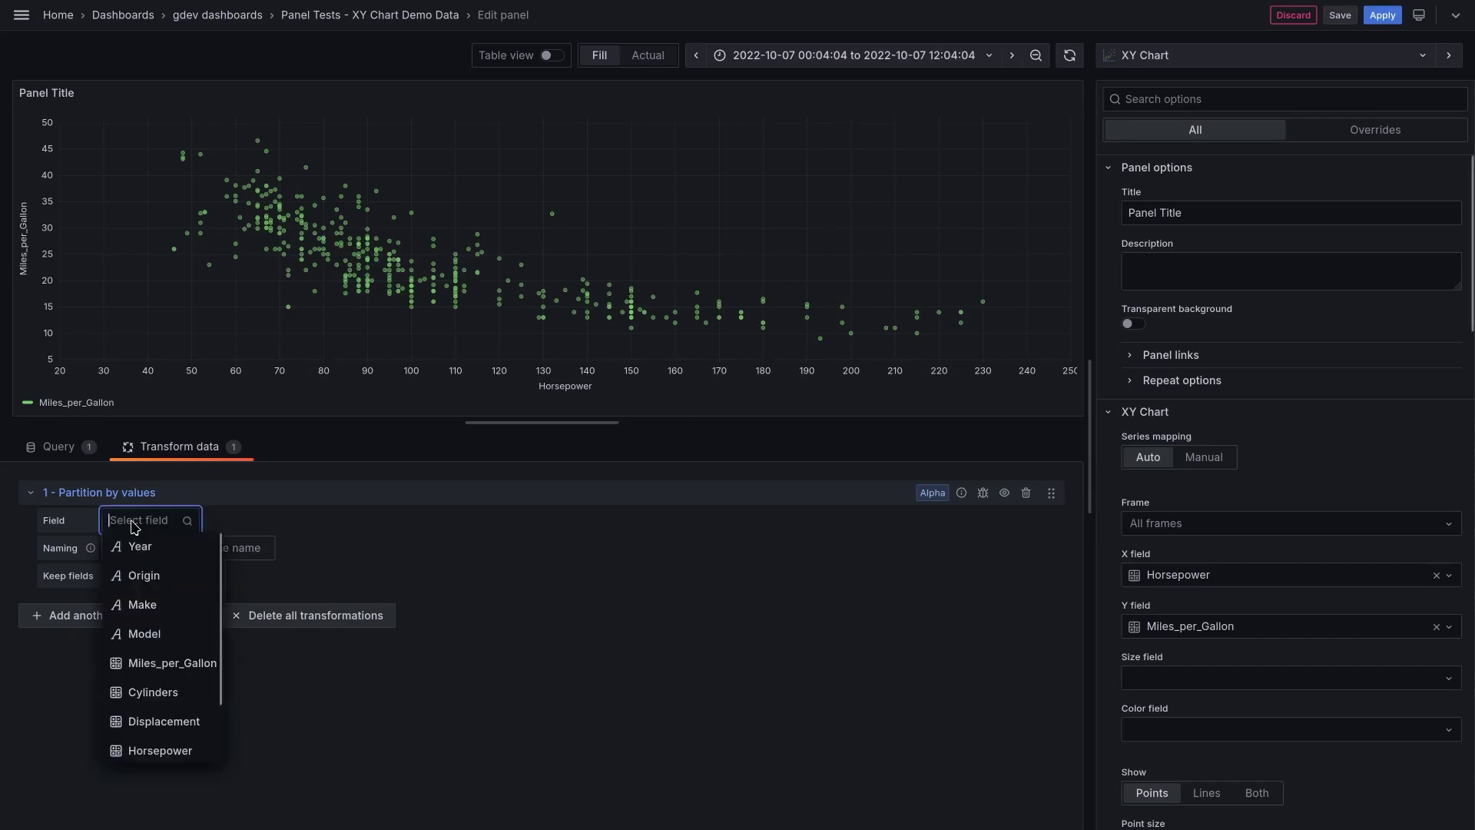
pyautogui.click(171, 571)
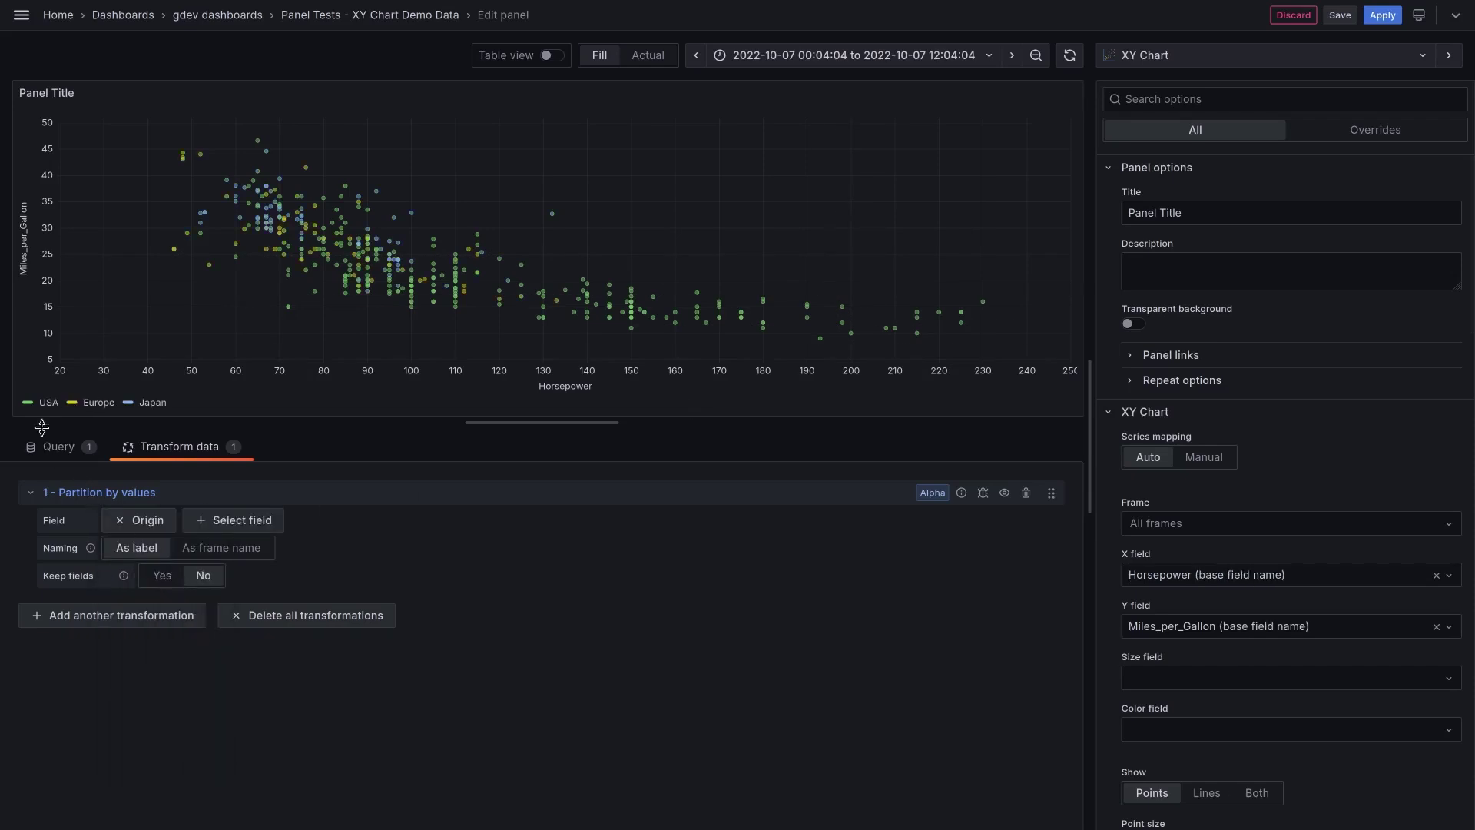
# Step: Set legend colours to red for USA, orange for Europe and blue for Japan, then apply
pyautogui.click(28, 403)
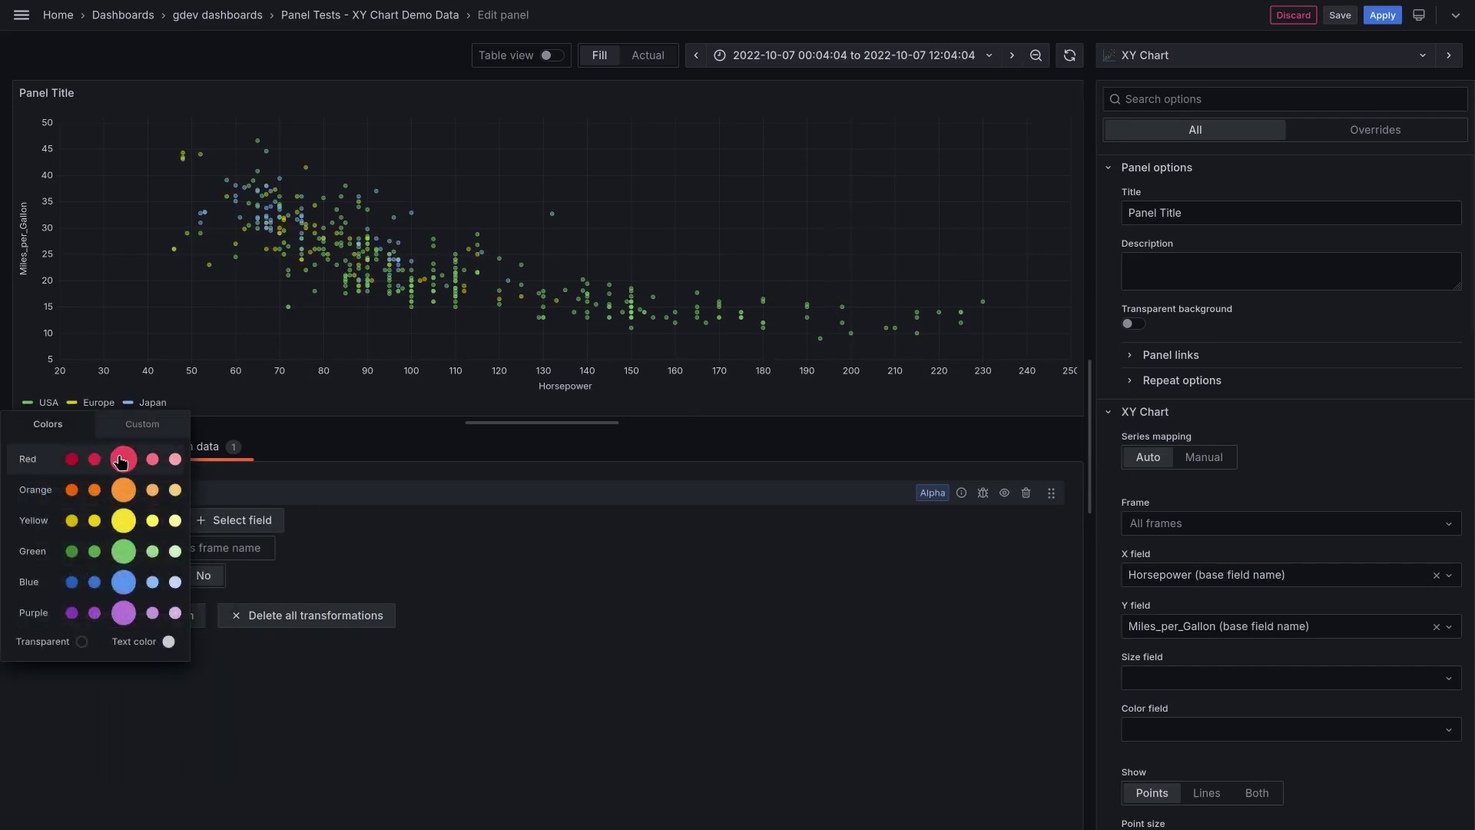
pyautogui.click(124, 459)
pyautogui.click(75, 404)
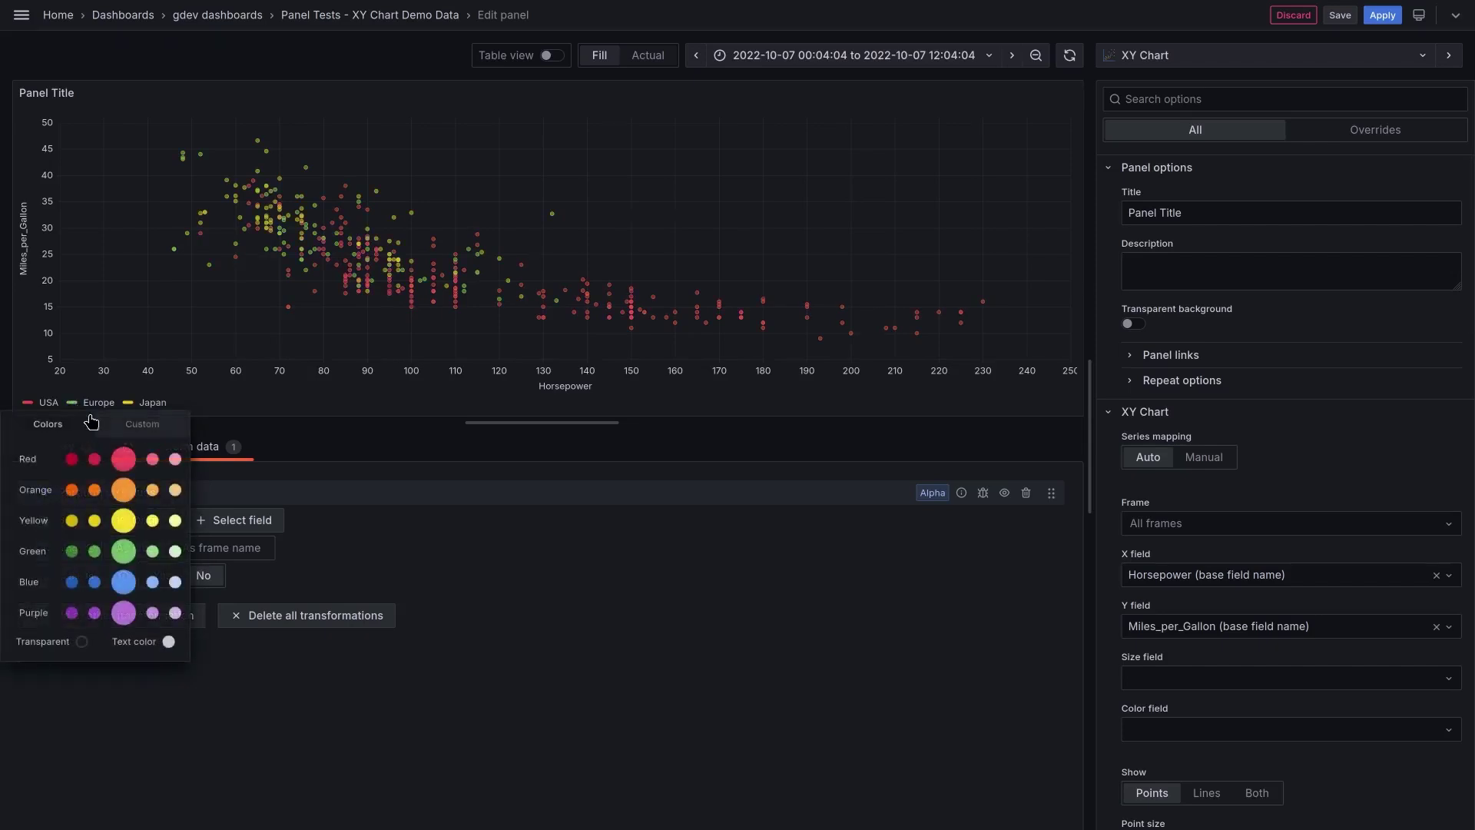
pyautogui.click(124, 489)
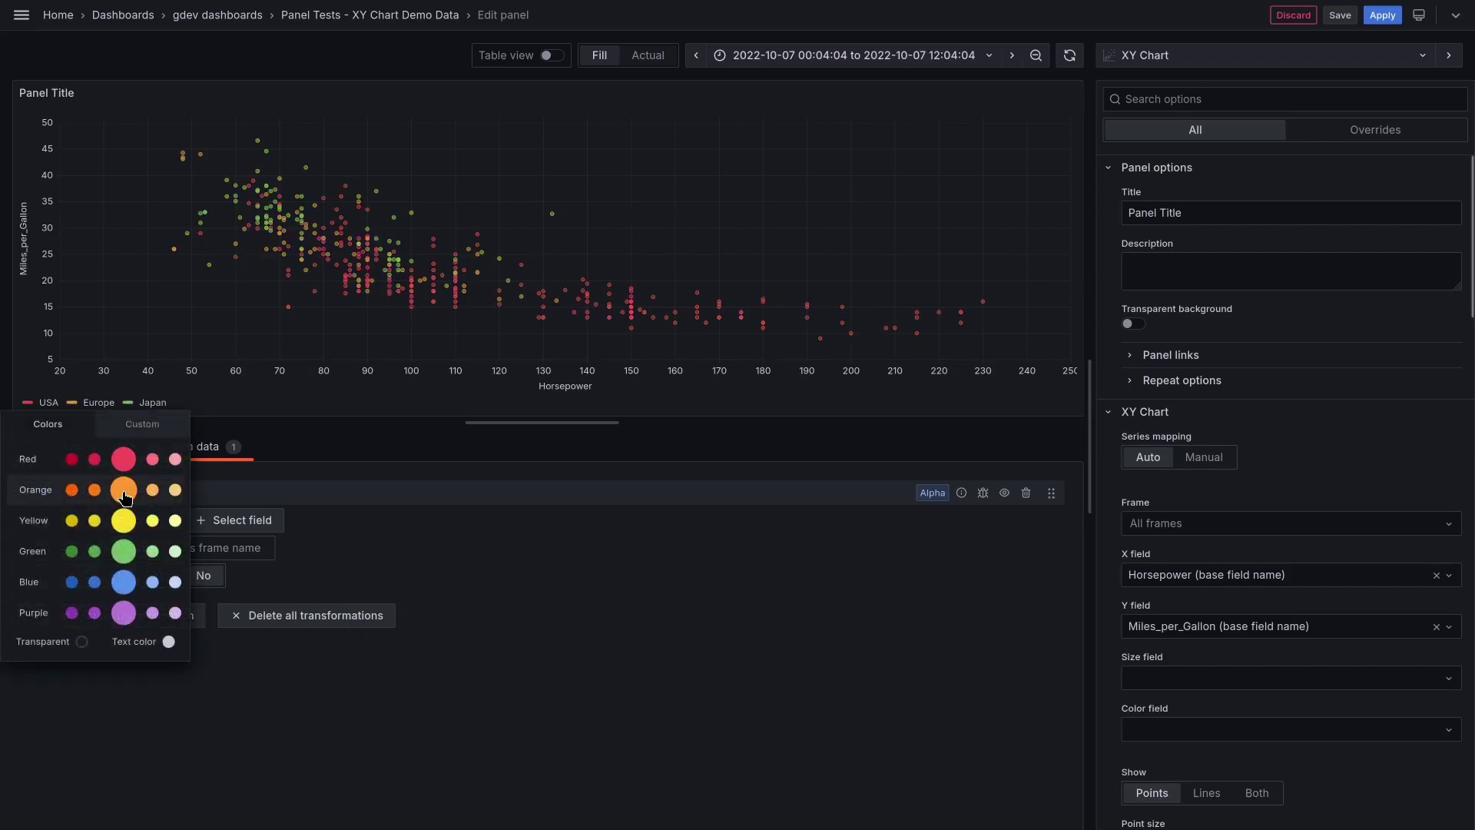
pyautogui.click(127, 402)
pyautogui.click(157, 589)
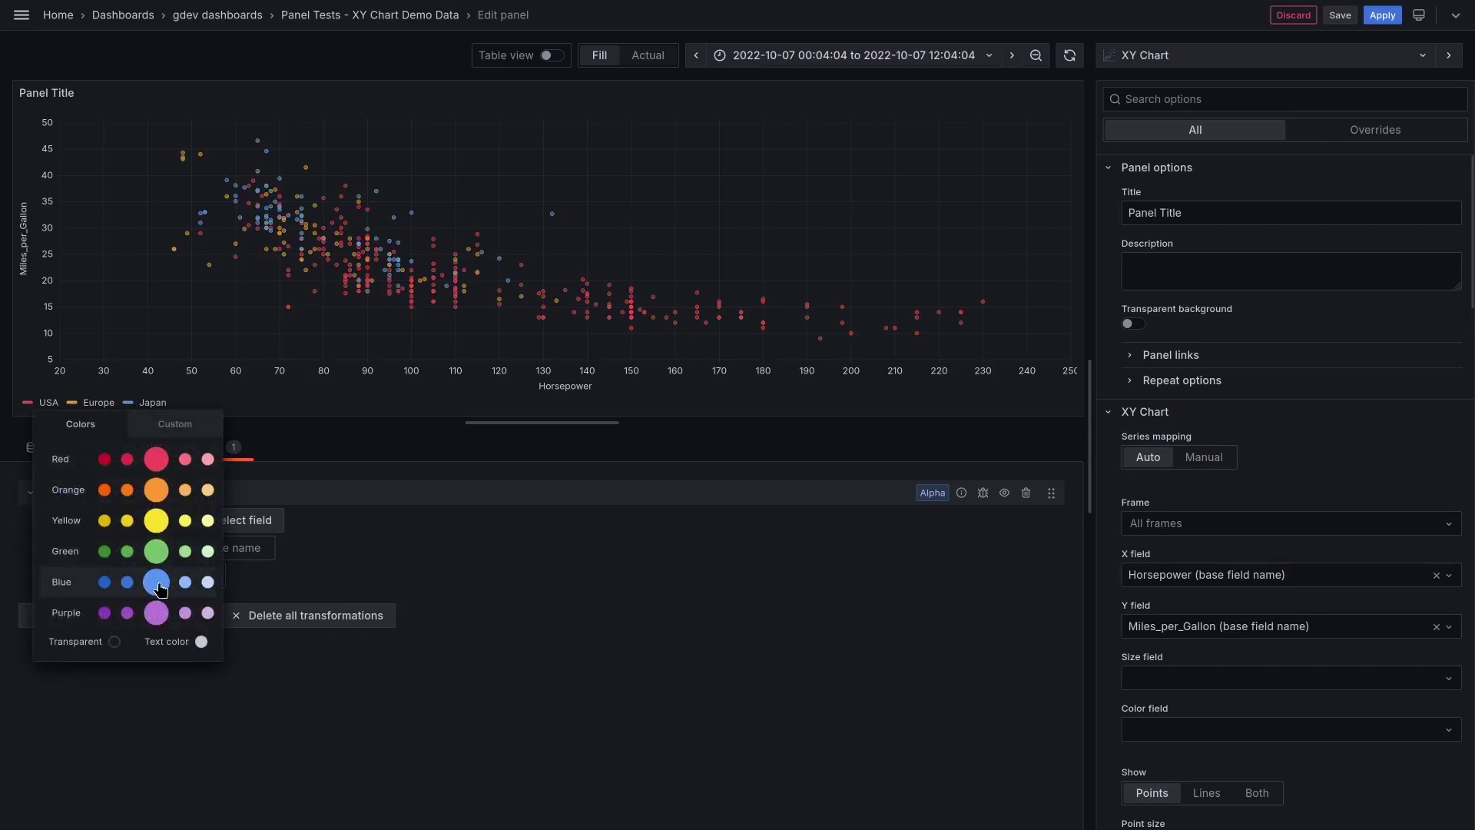
pyautogui.click(1382, 15)
# Step: Move the scatter beside the car table, make it taller, and pin the datsun 280-zx point's details
pyautogui.moveTo(560, 55); pyautogui.dragTo(1330, 122)
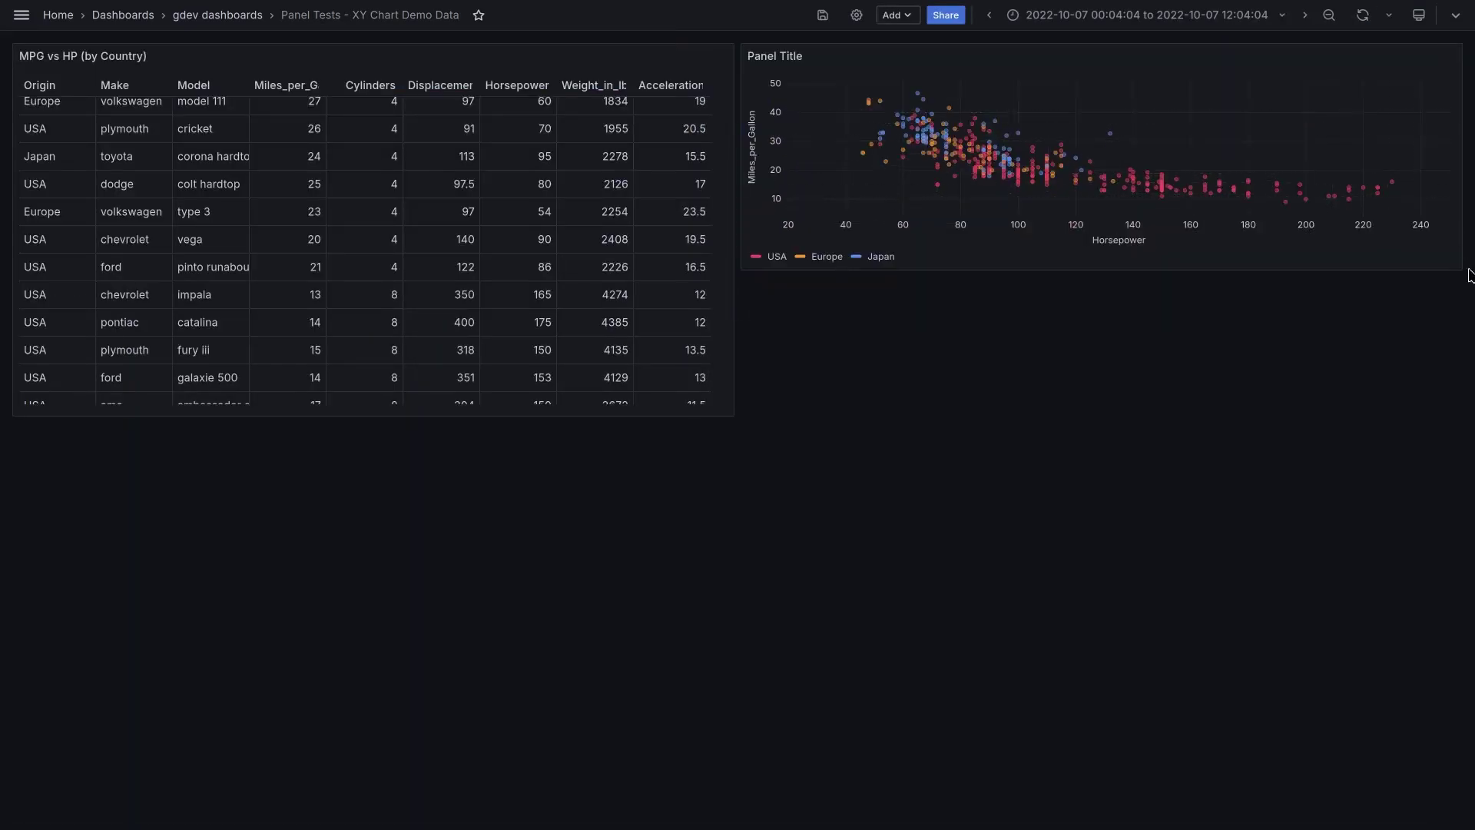
pyautogui.moveTo(1458, 266); pyautogui.dragTo(1466, 626)
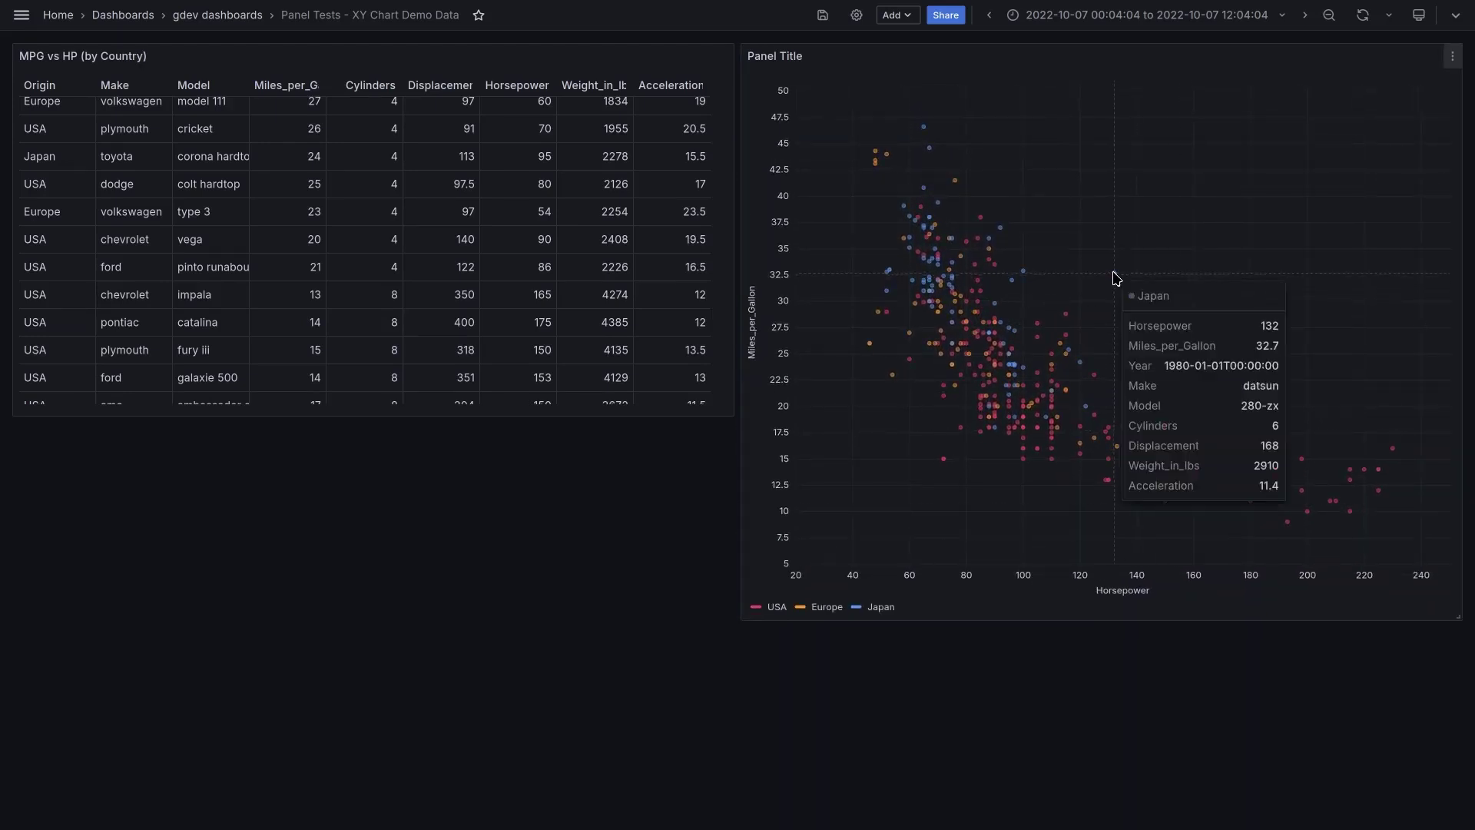
pyautogui.click(1117, 278)
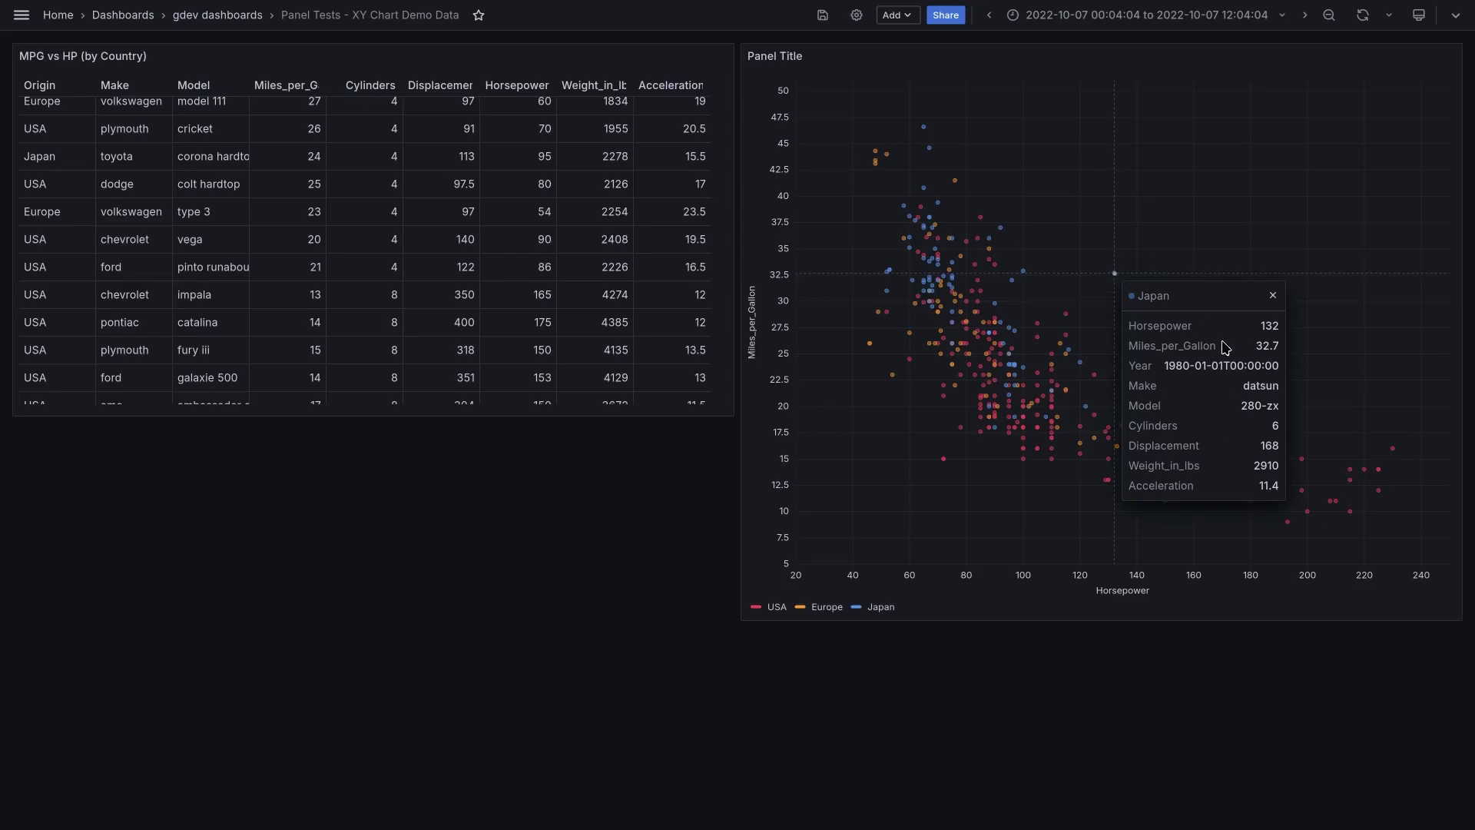